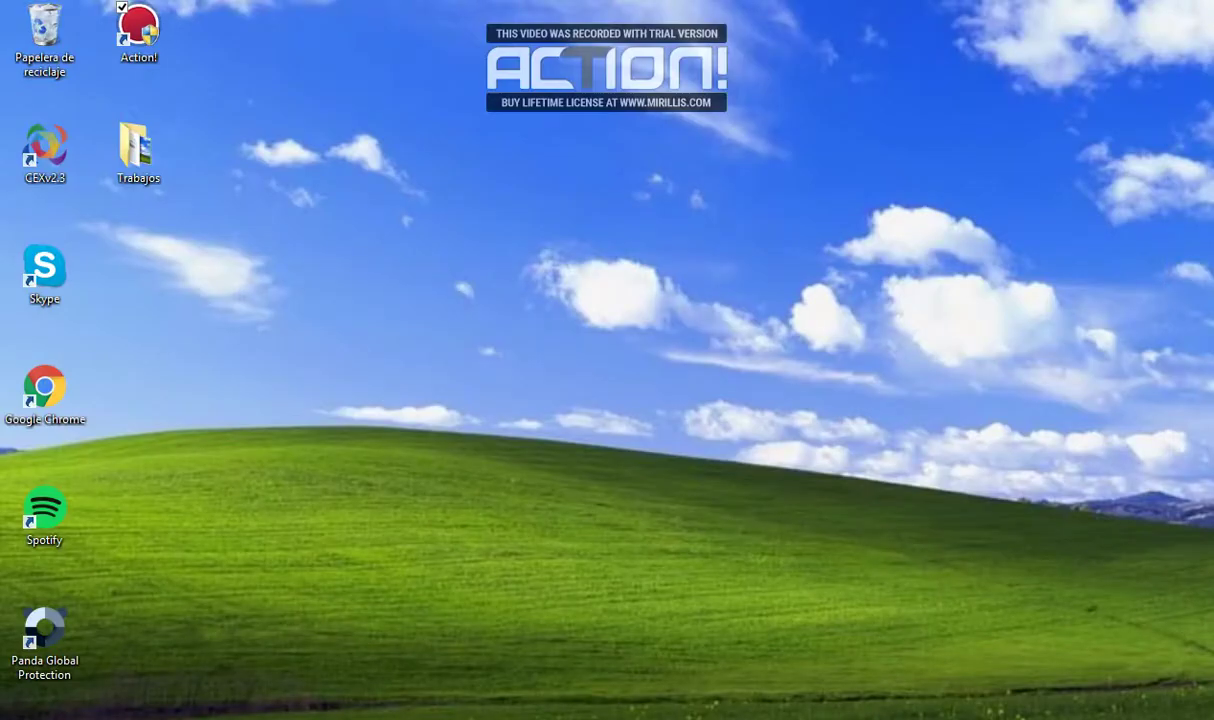
- Switch to HU CTE-HE y CEE and open the ejemploPMT project file from the ejemploPMT folder
key(ctrl+Tab)
key(super)
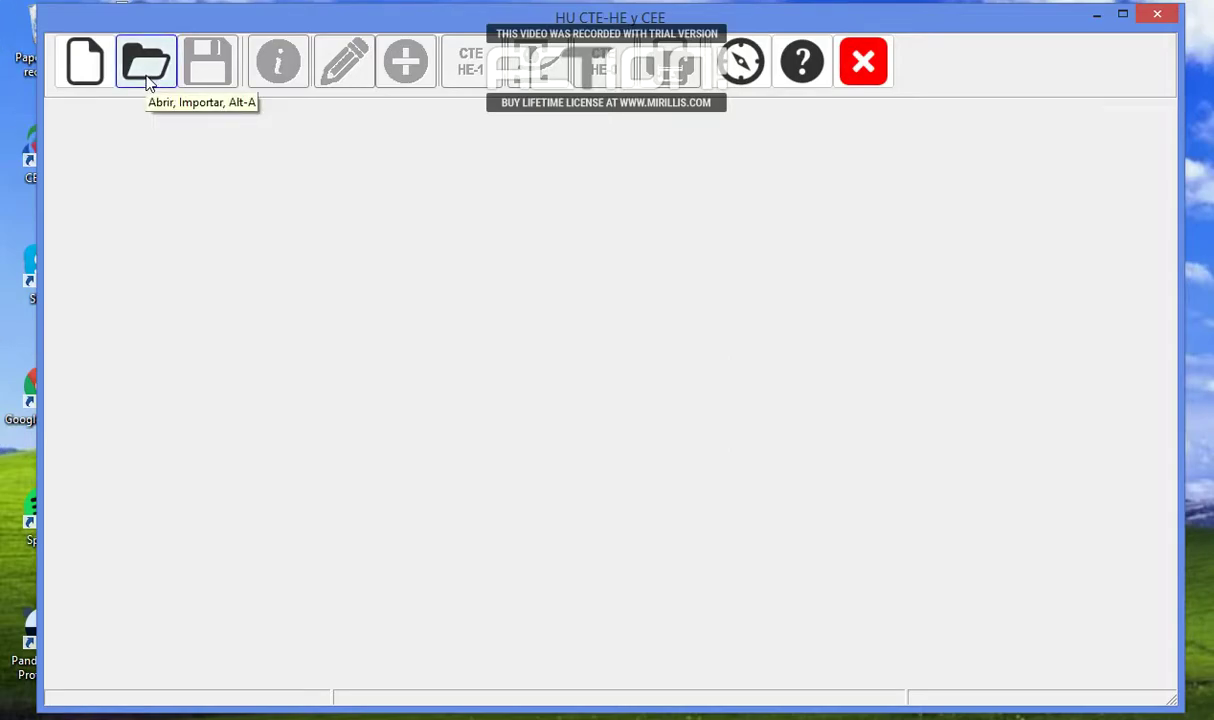
click(146, 82)
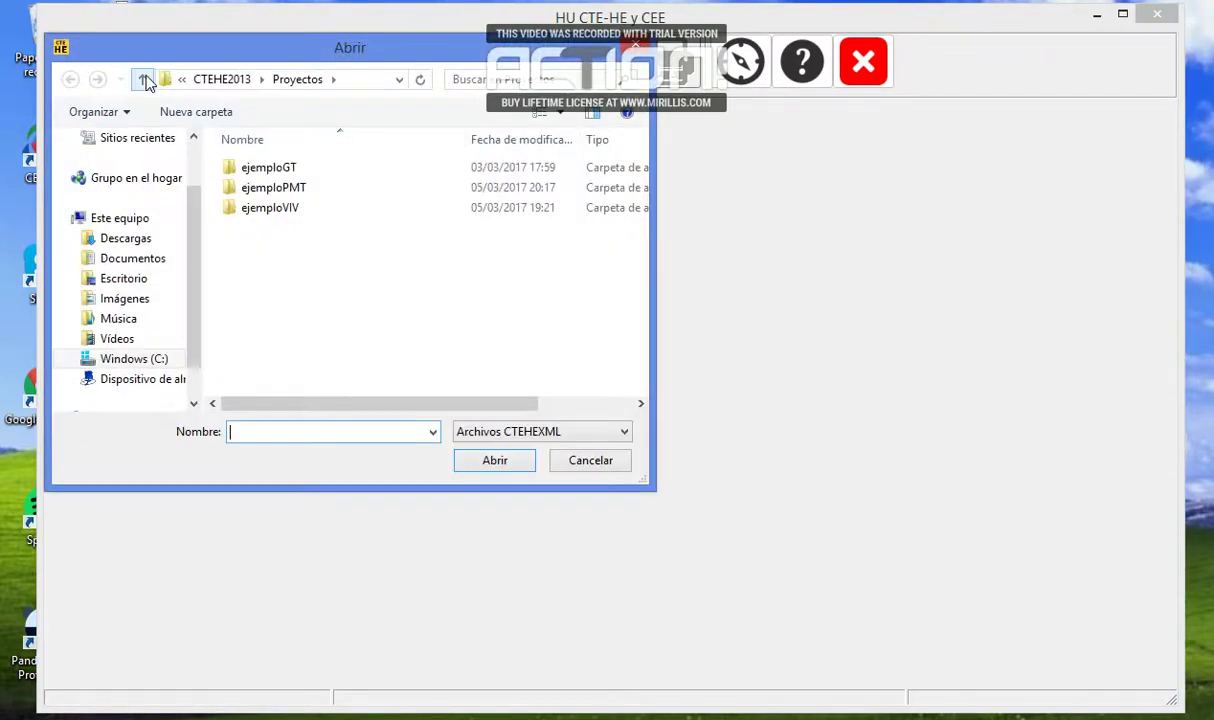
double_click(388, 188)
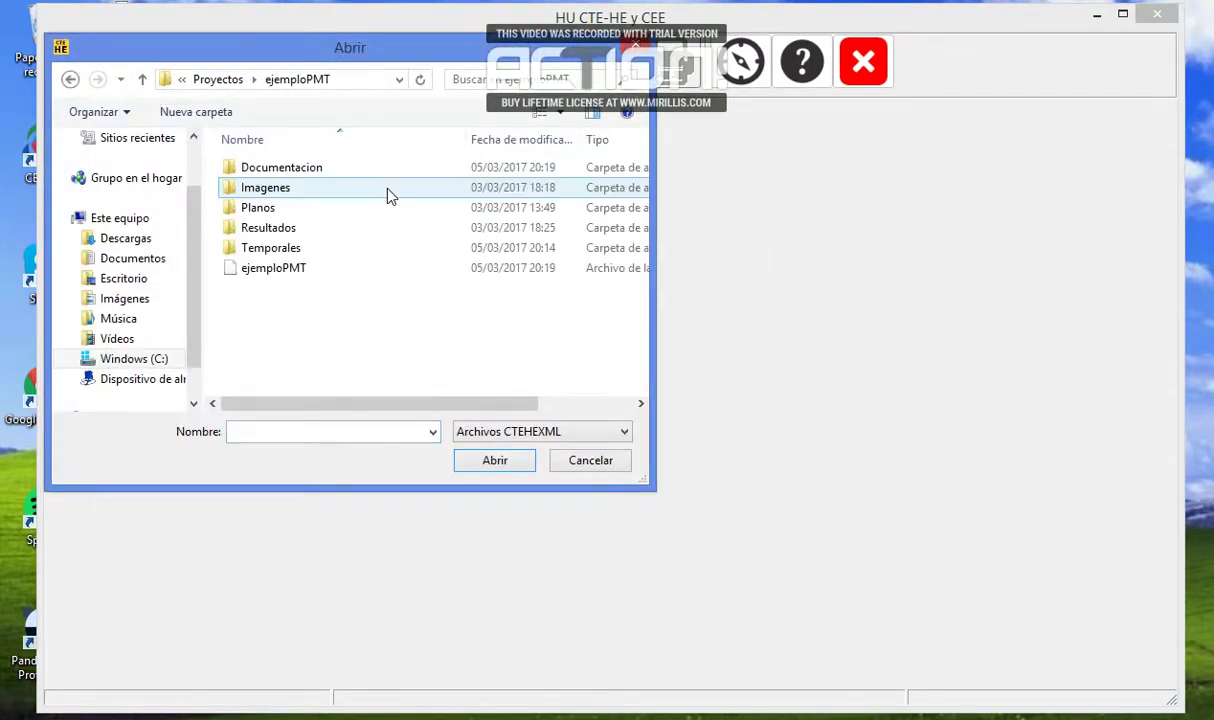
click(300, 267)
click(496, 460)
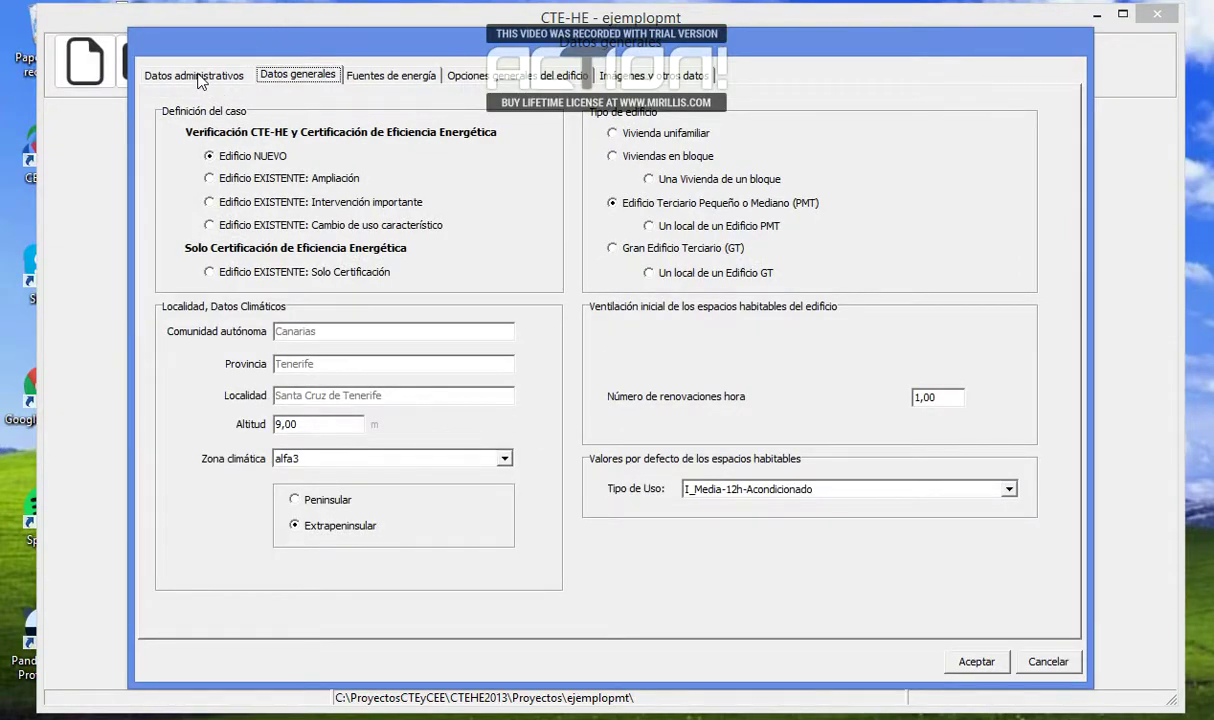
- Set the building regulation to CTE HE 2006, thermal installations to RITE (2007) and other regulations to Cumplimiento de requisitos medioambientales in the project data
click(197, 76)
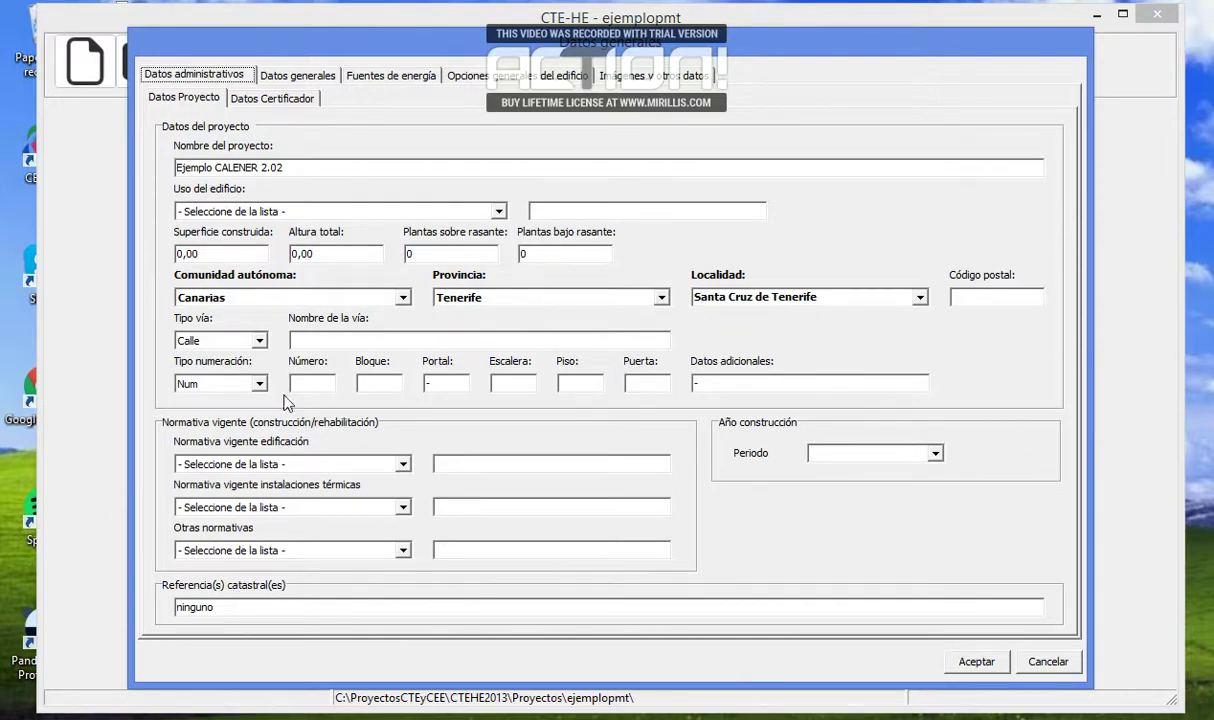
click(403, 465)
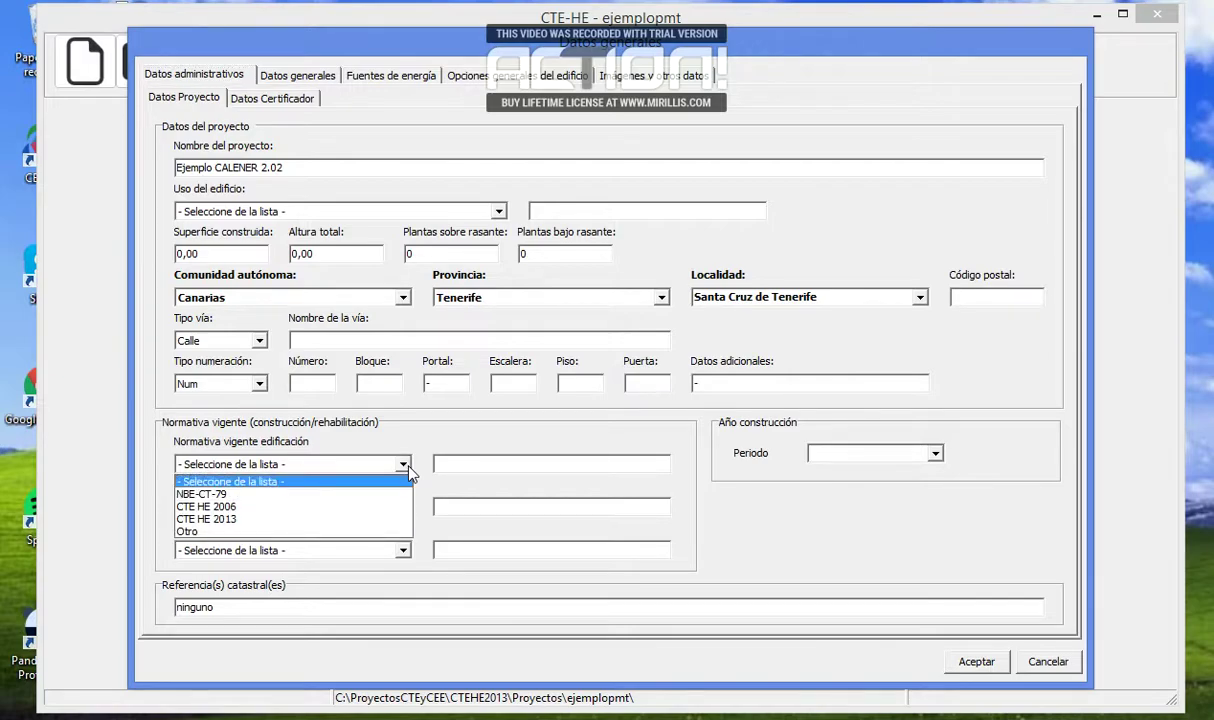
click(232, 507)
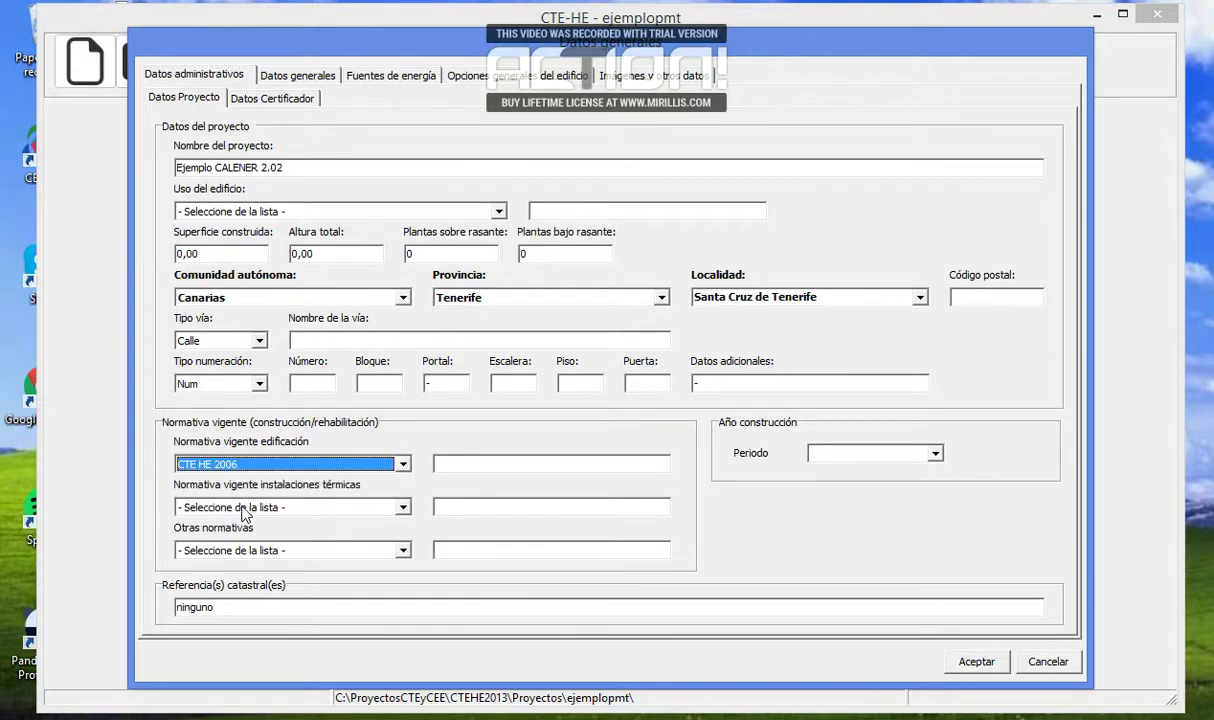
click(403, 508)
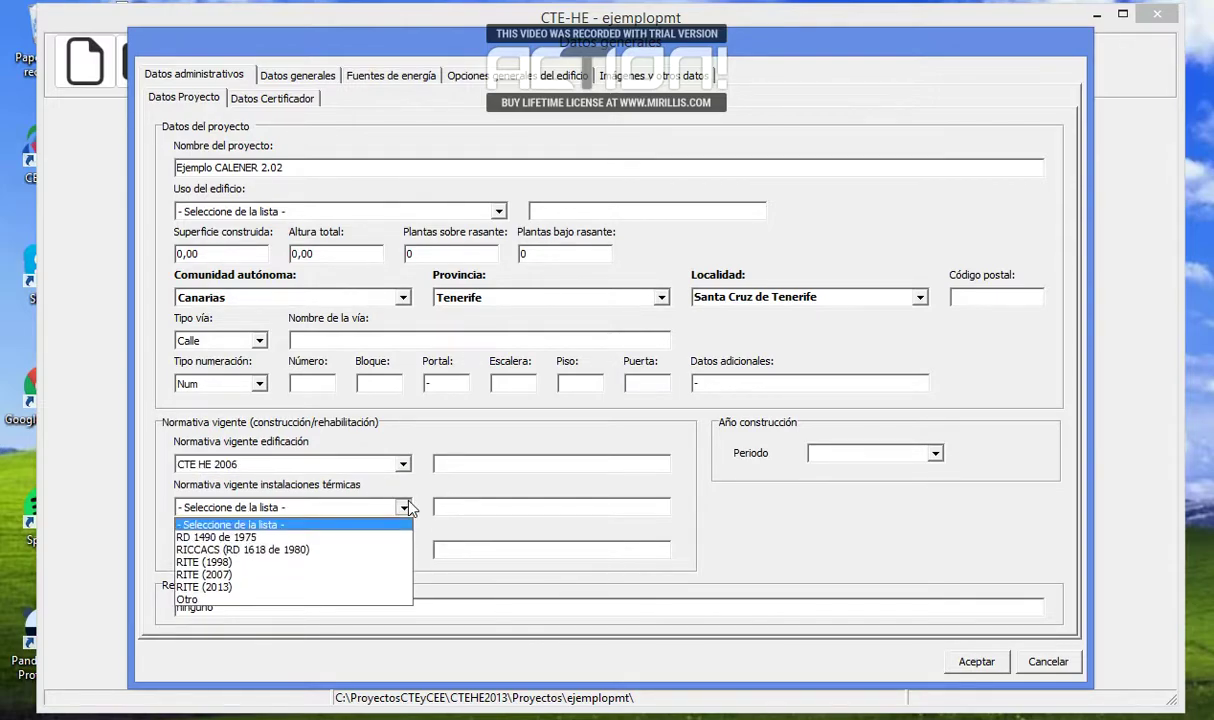
click(238, 576)
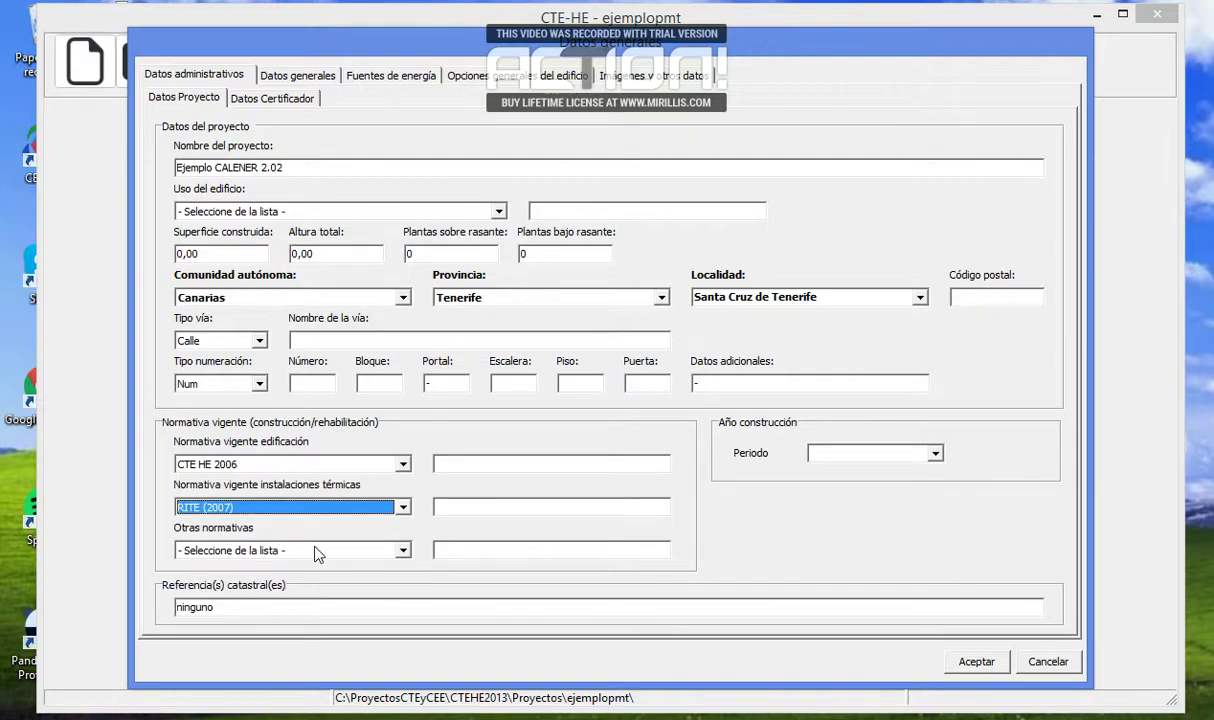
click(405, 551)
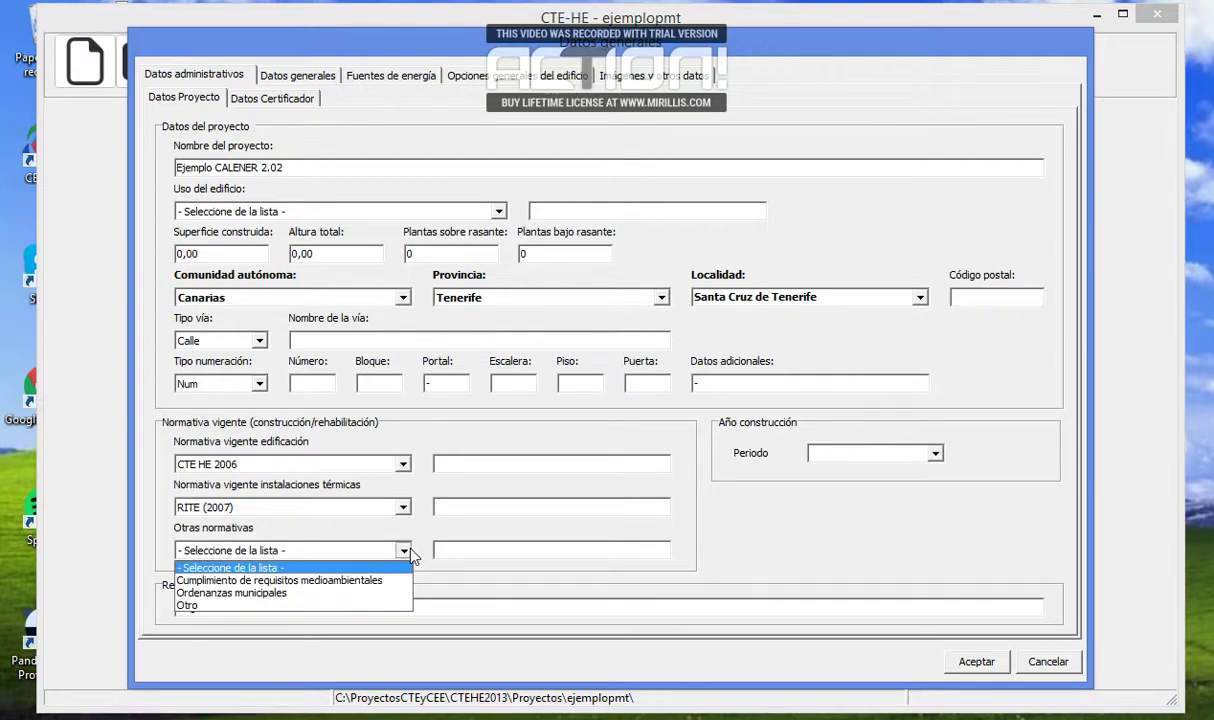
click(333, 581)
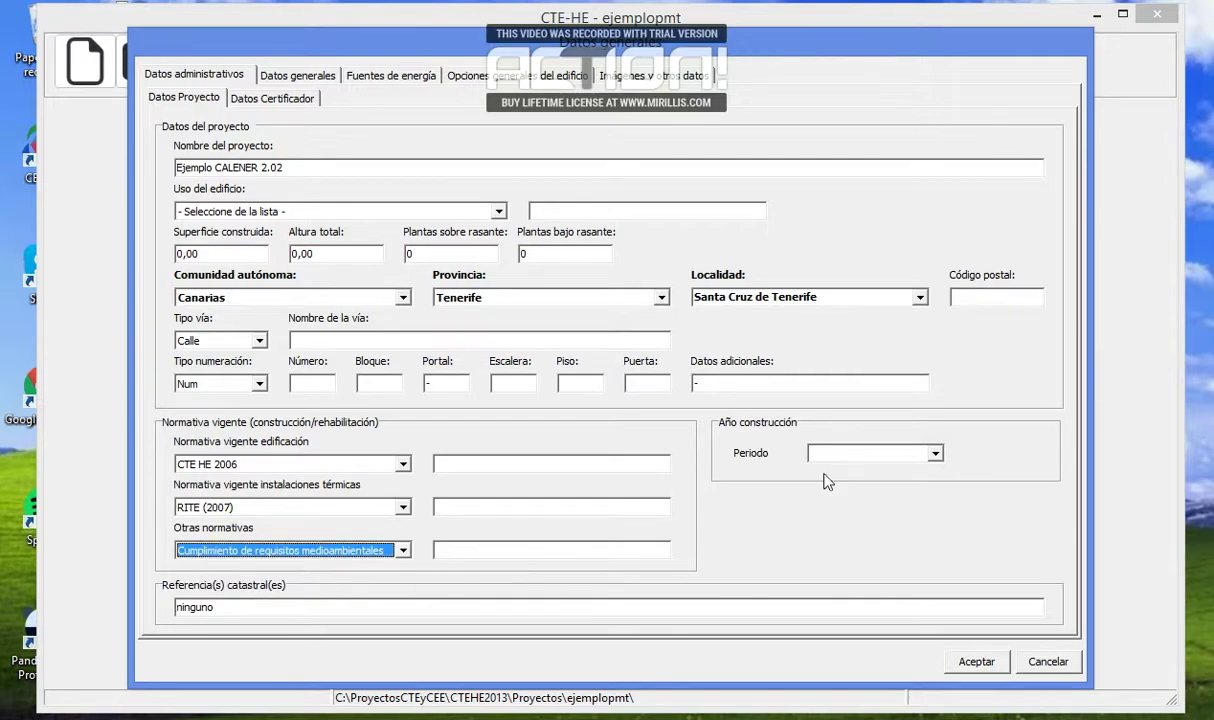
- Set the construction period to 2006 - 2013 and select the cadastral reference text
click(905, 453)
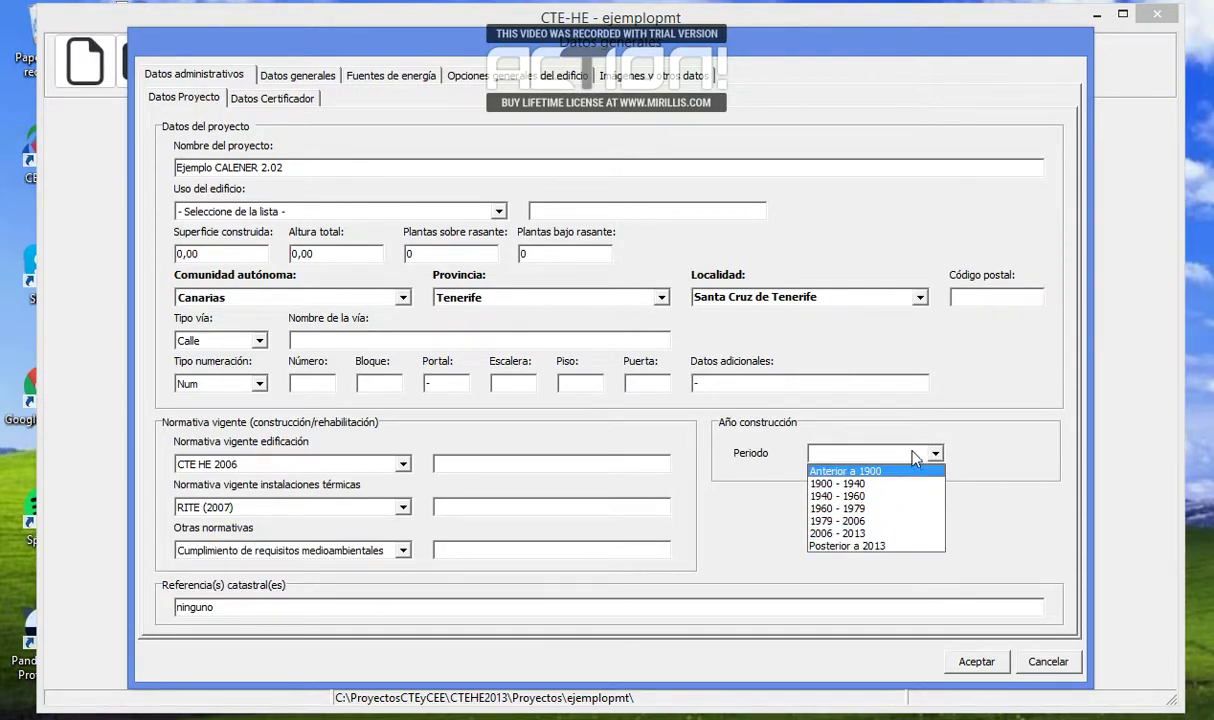
click(860, 540)
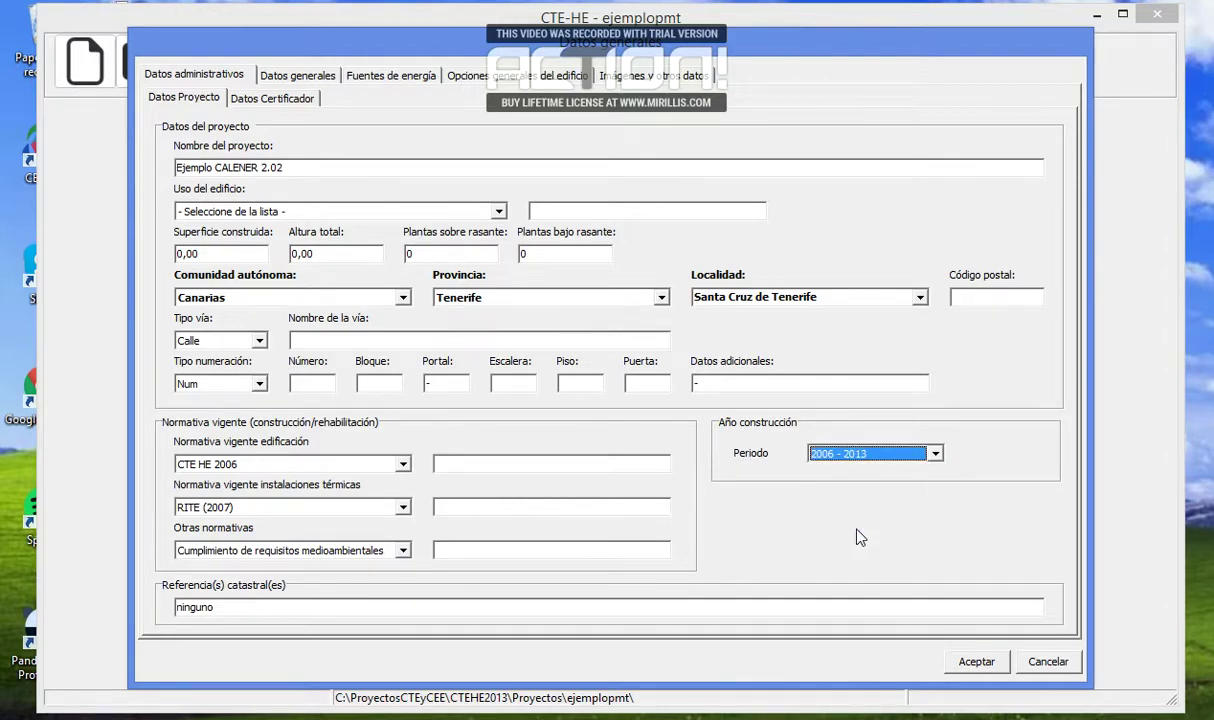
click(226, 617)
drag(226, 620, 172, 625)
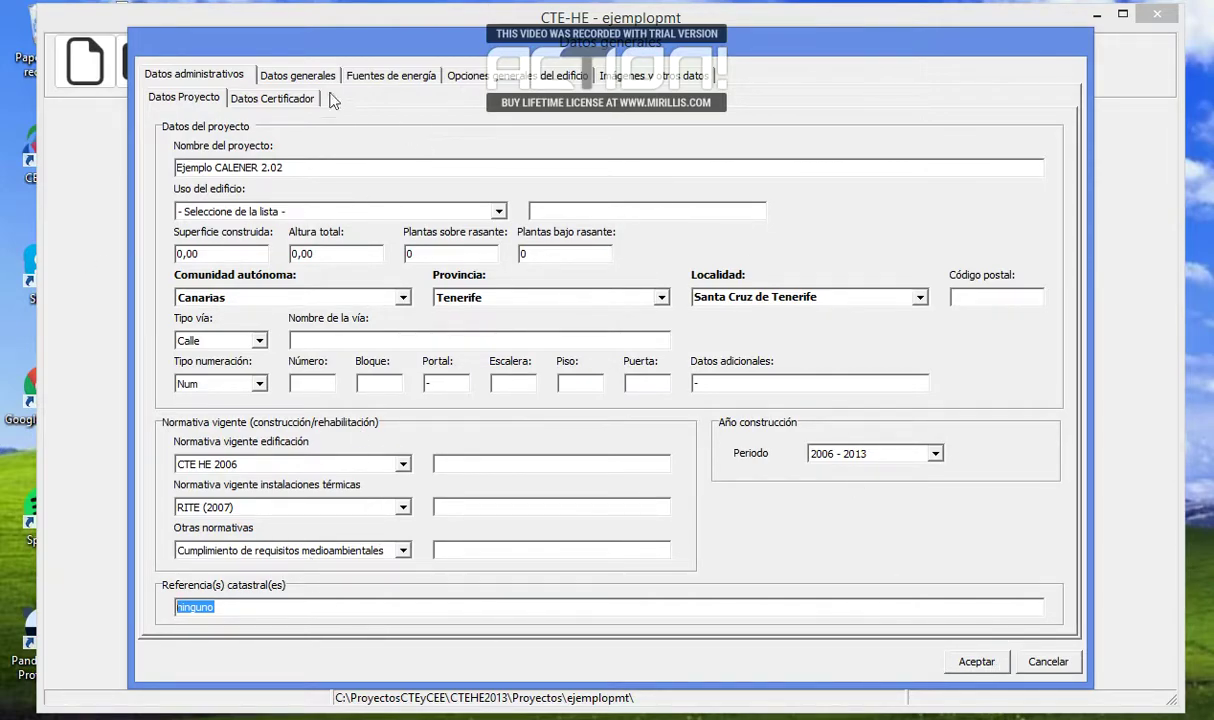
- Review the certifier data and set the case definition to Edificio EXISTENTE: Ampliación in the general data
click(288, 100)
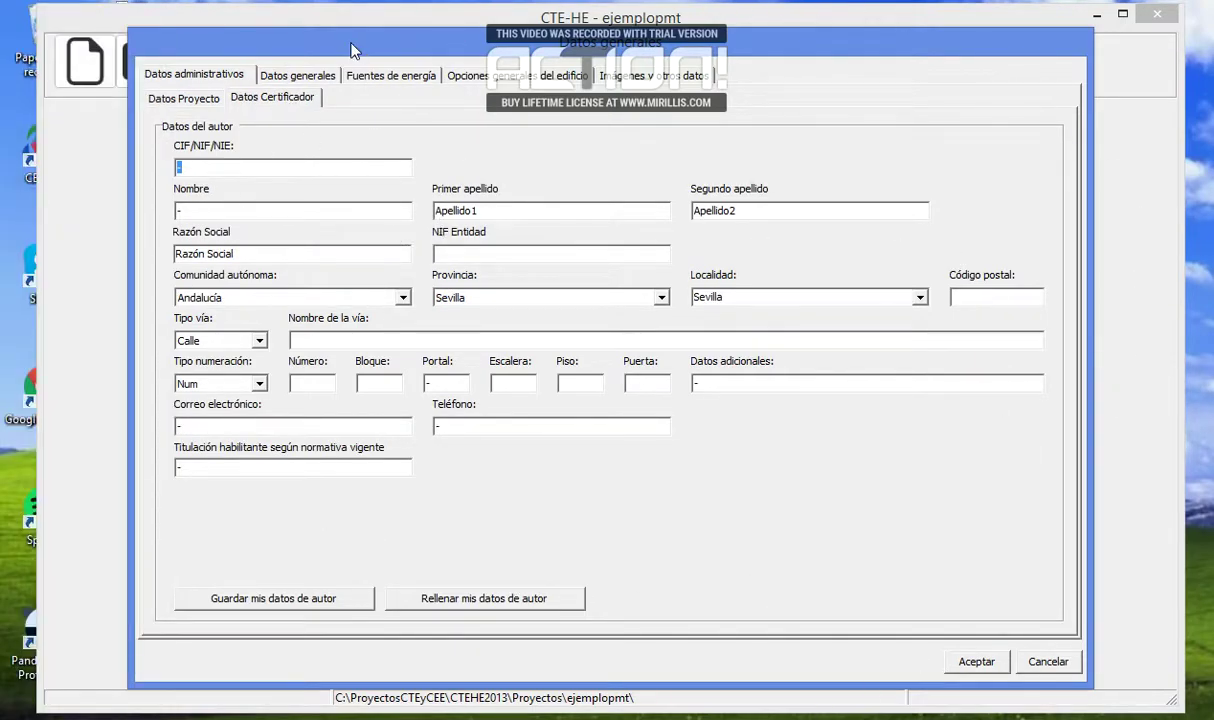
click(330, 76)
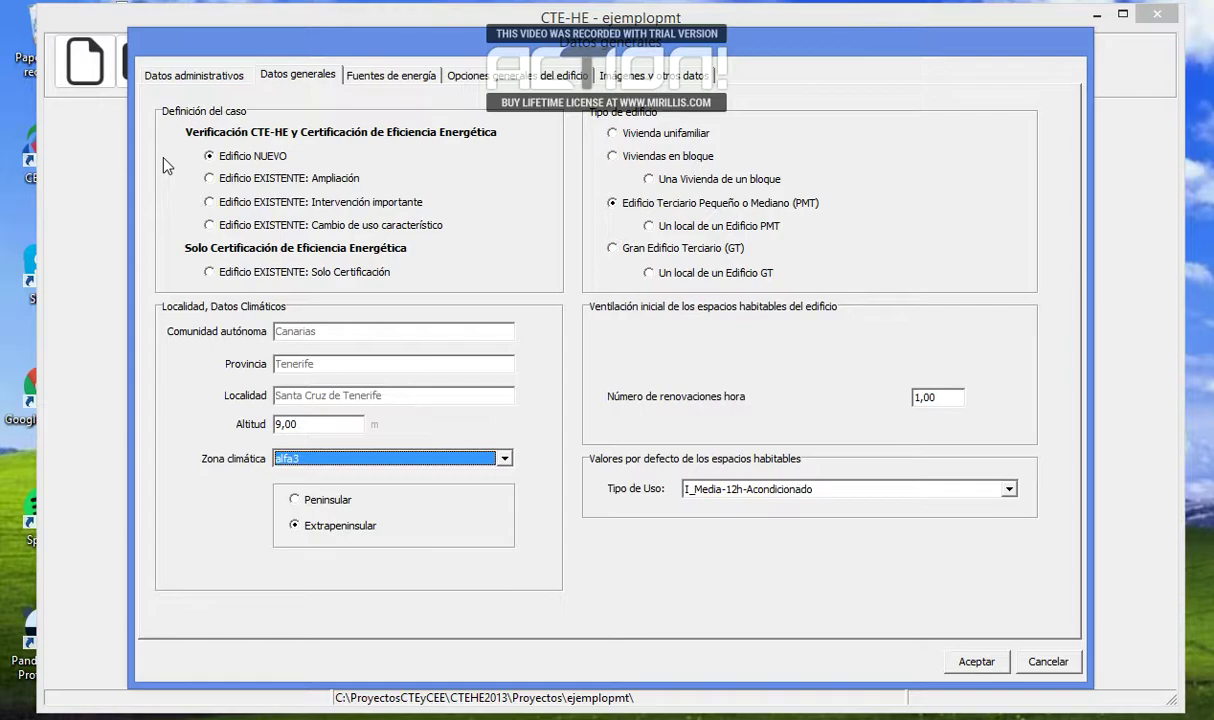
click(238, 180)
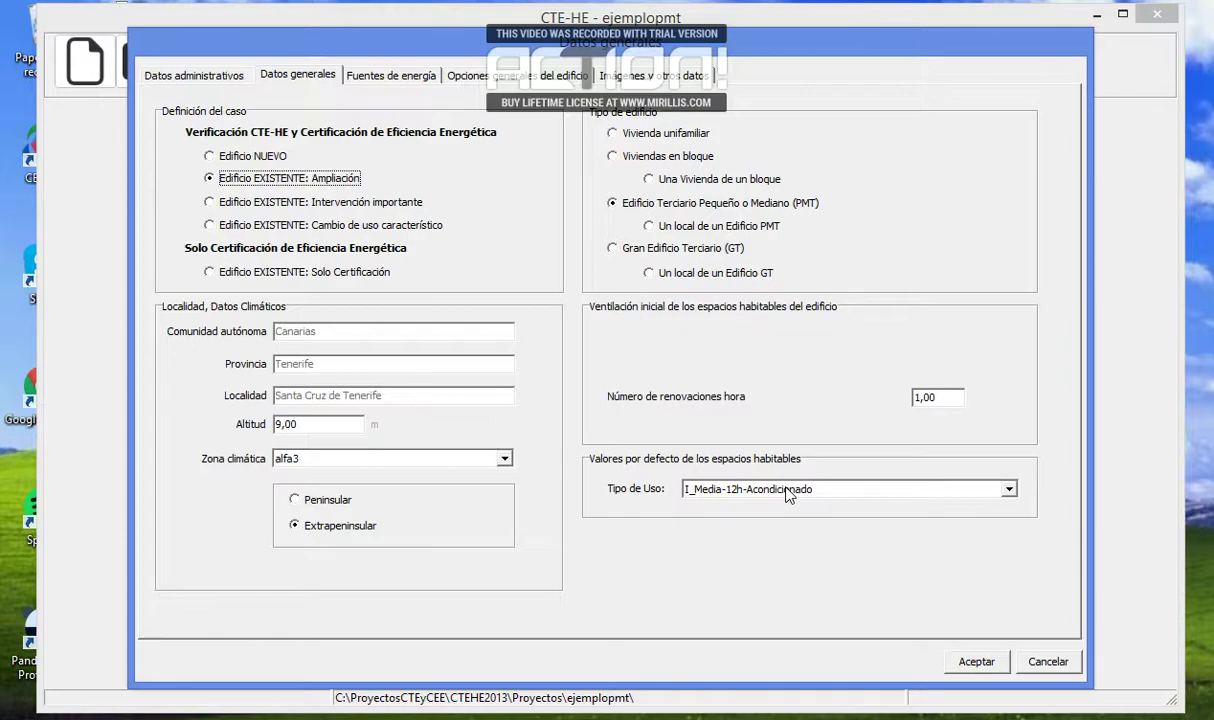
- Review the energy sources, general building options, and images and other data, closing the project data without saving
click(395, 77)
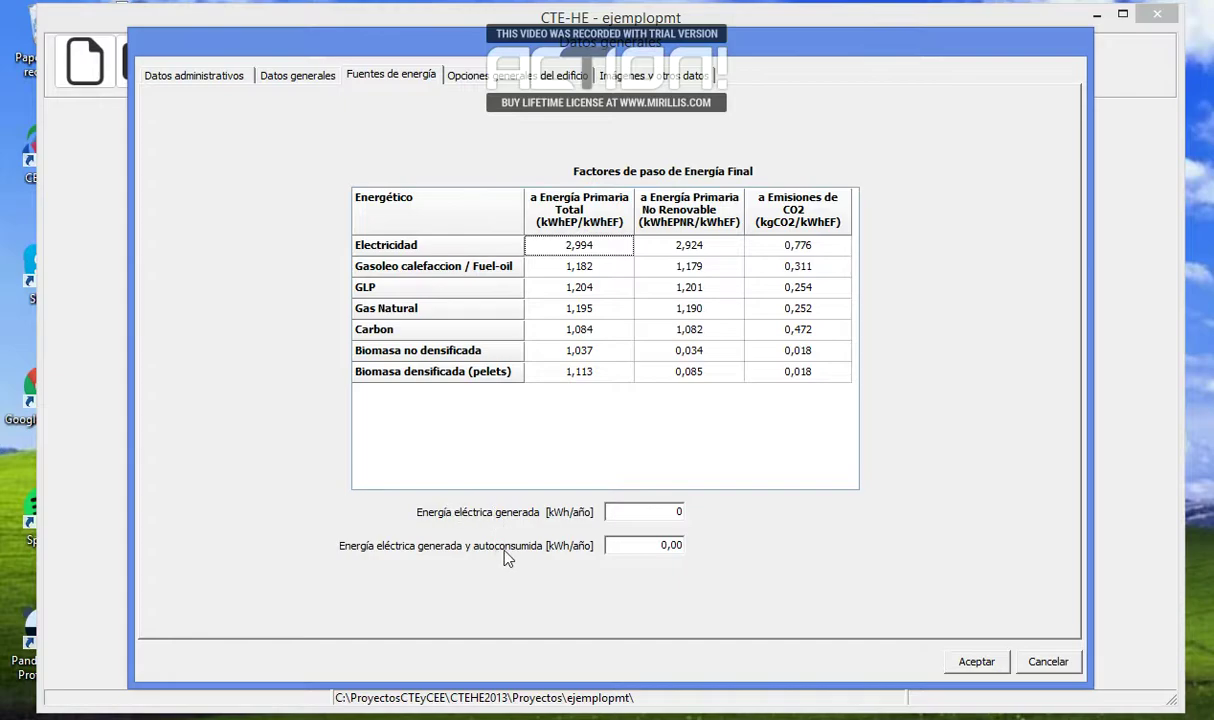
click(529, 80)
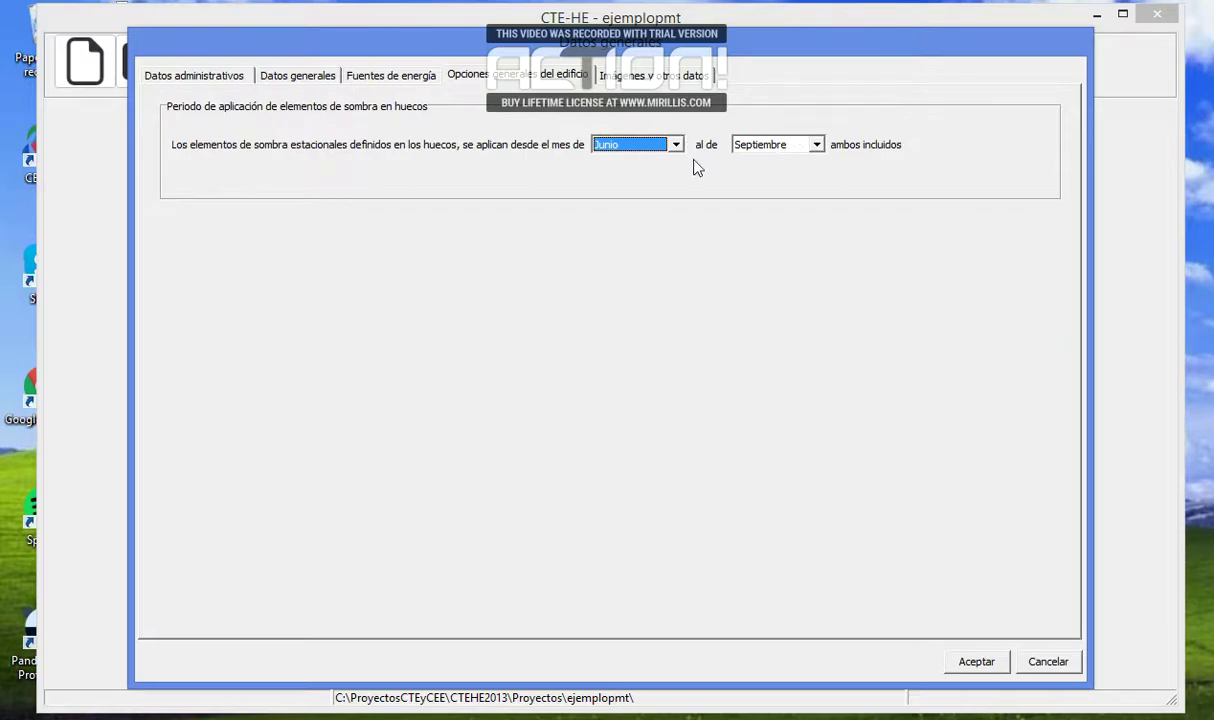
click(689, 75)
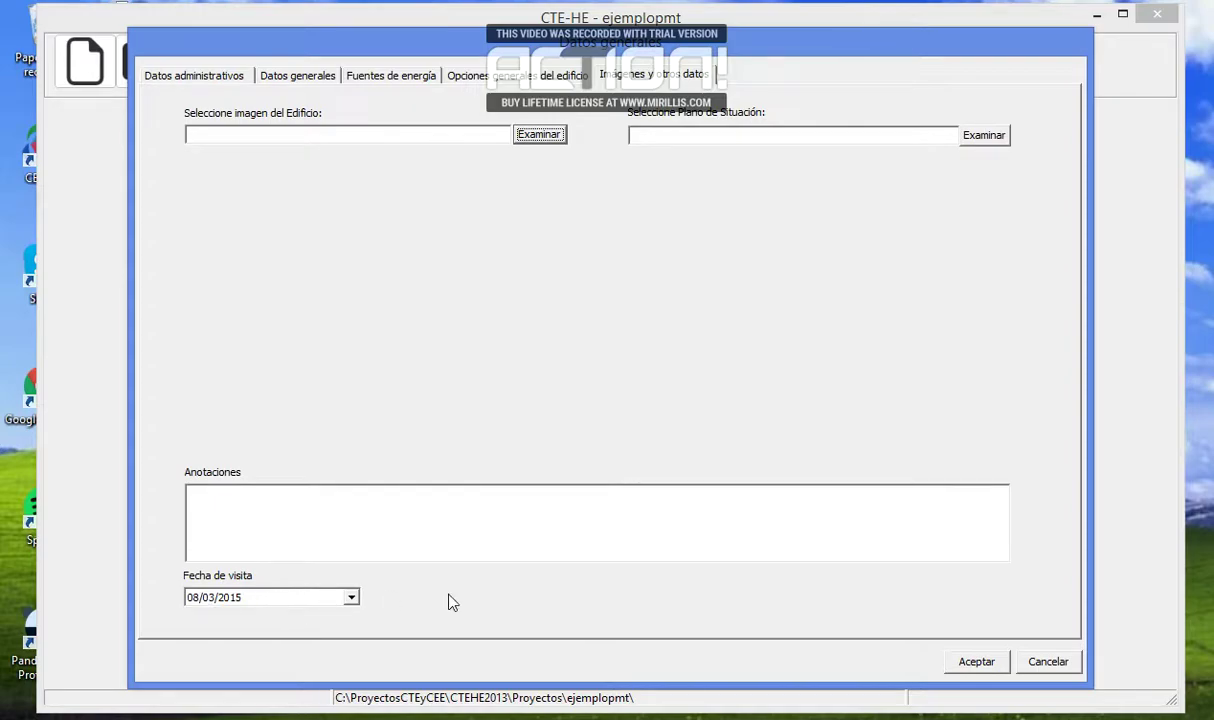
click(1040, 660)
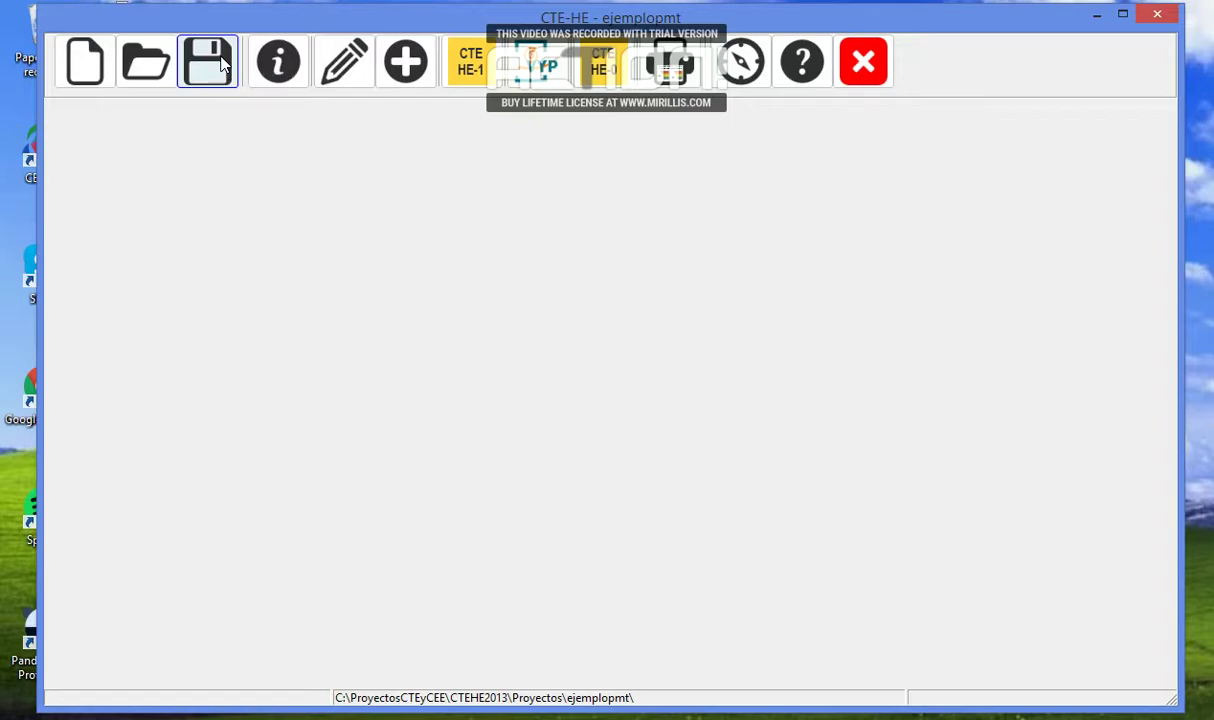
- Open the building geometry view and examine the model in 3D perspective
click(368, 58)
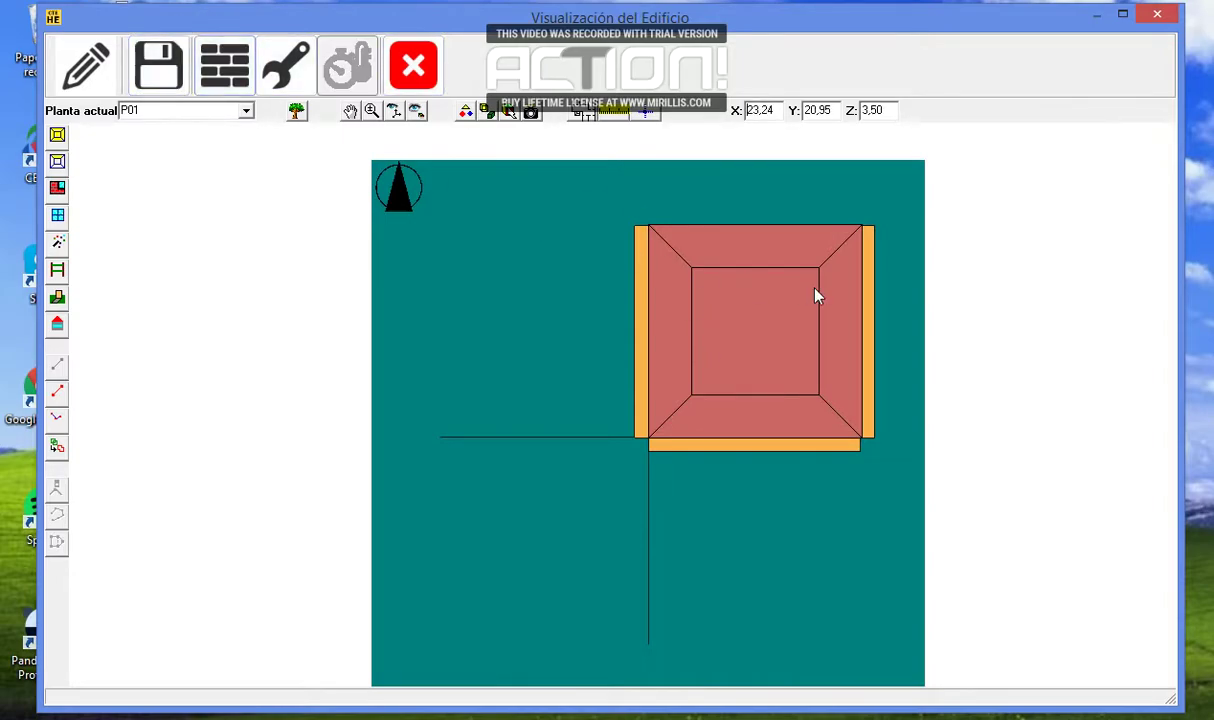
scroll(748, 428, up, 2)
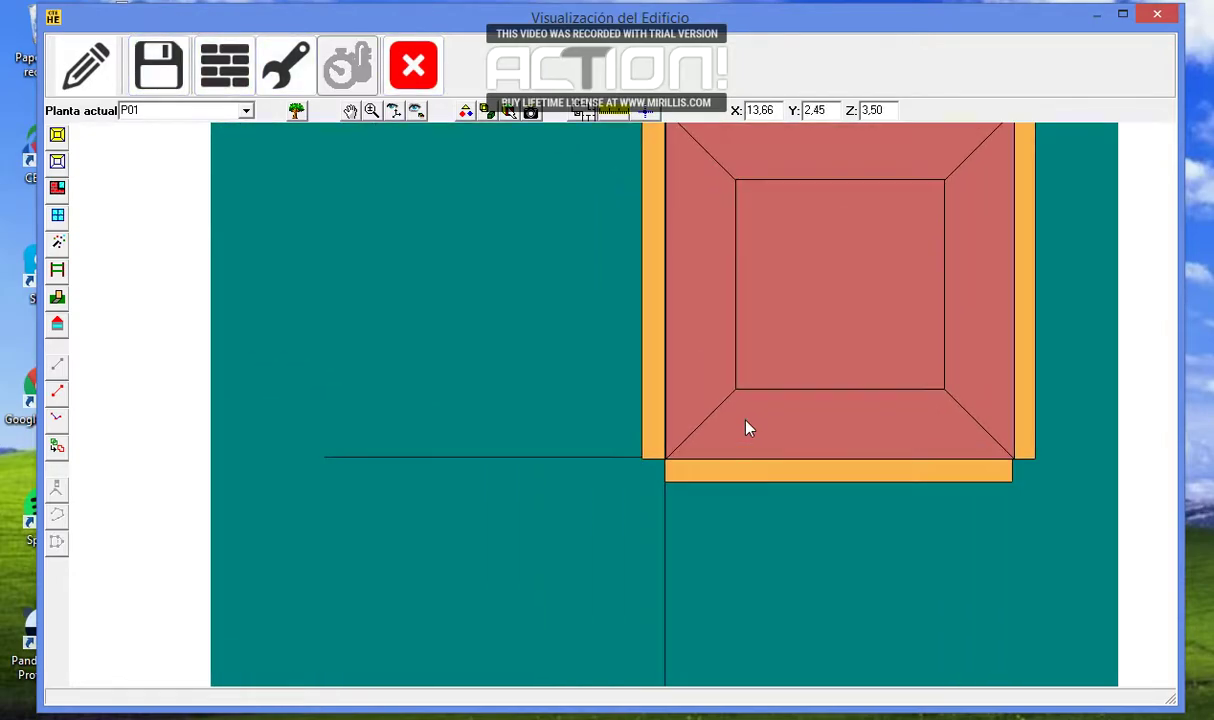
click(393, 111)
drag(984, 466, 941, 265)
drag(664, 420, 723, 466)
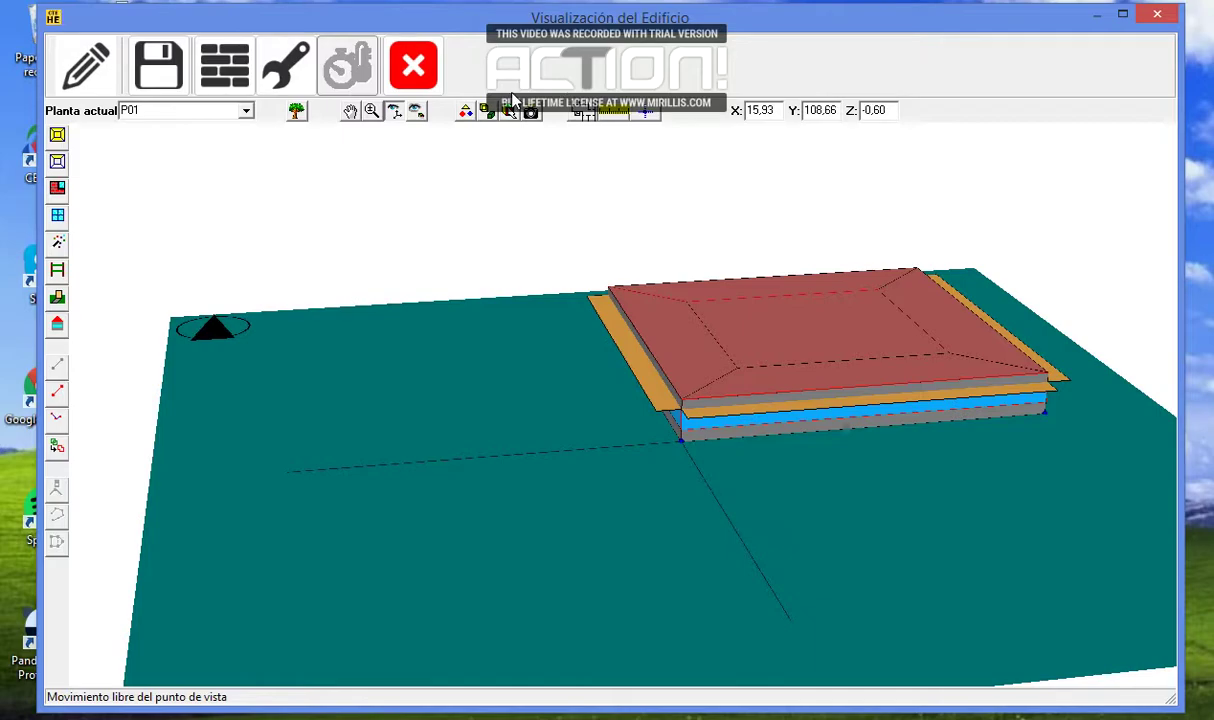
- Look at the options for loading floor plans and close the Planos dialog without loading any file
click(592, 113)
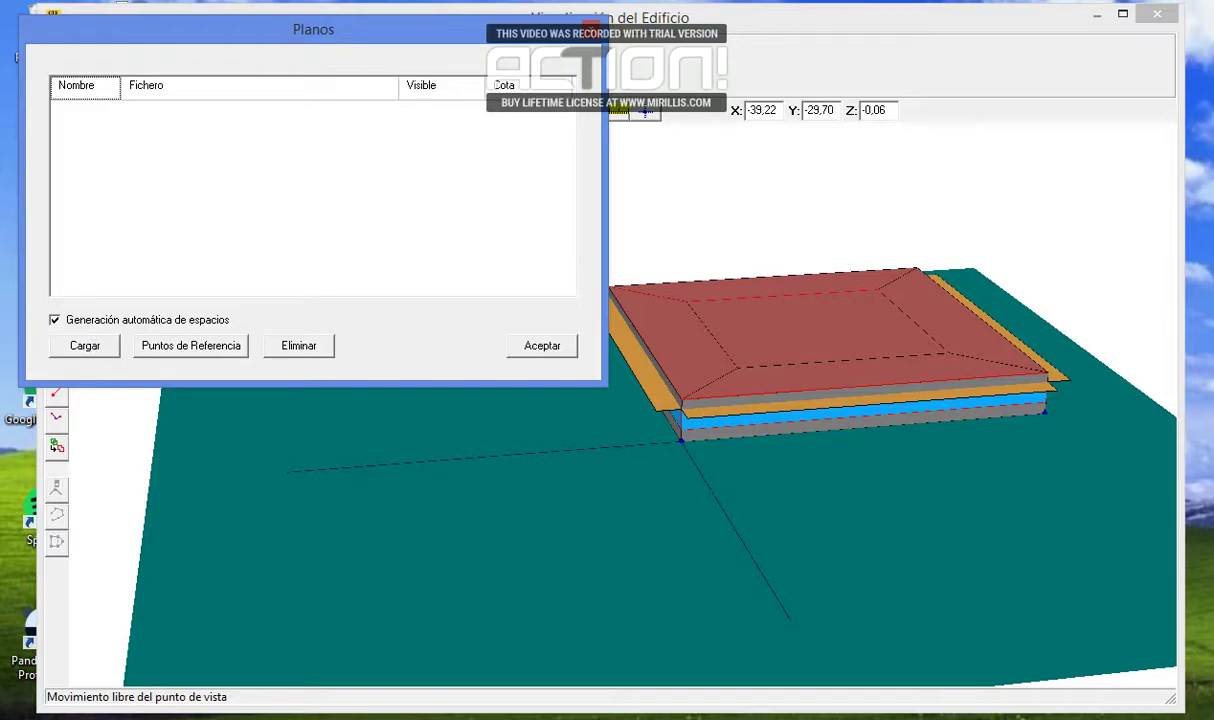
click(255, 635)
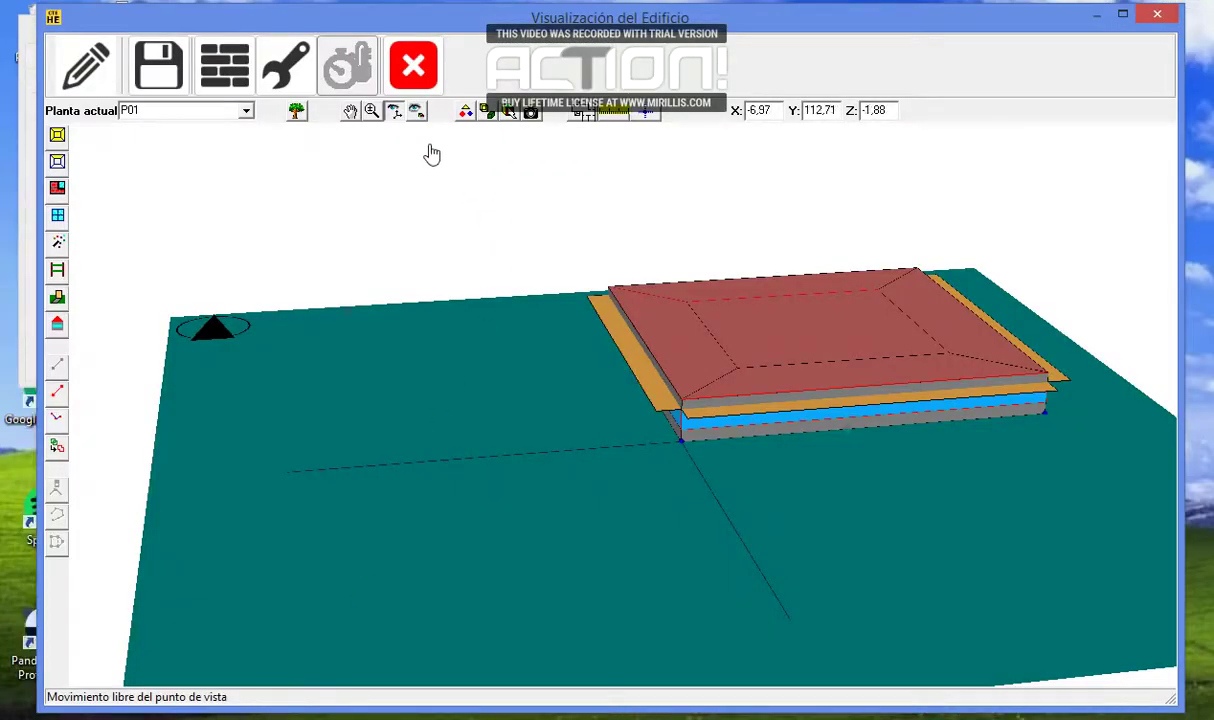
click(588, 114)
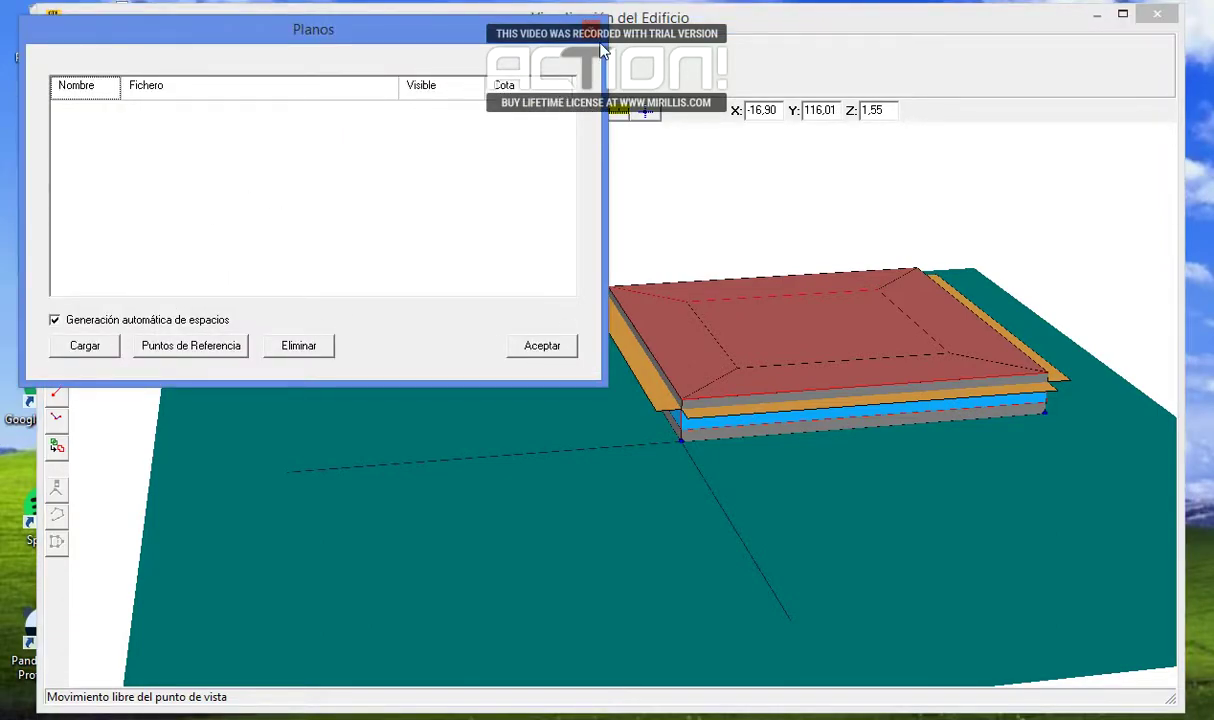
click(565, 348)
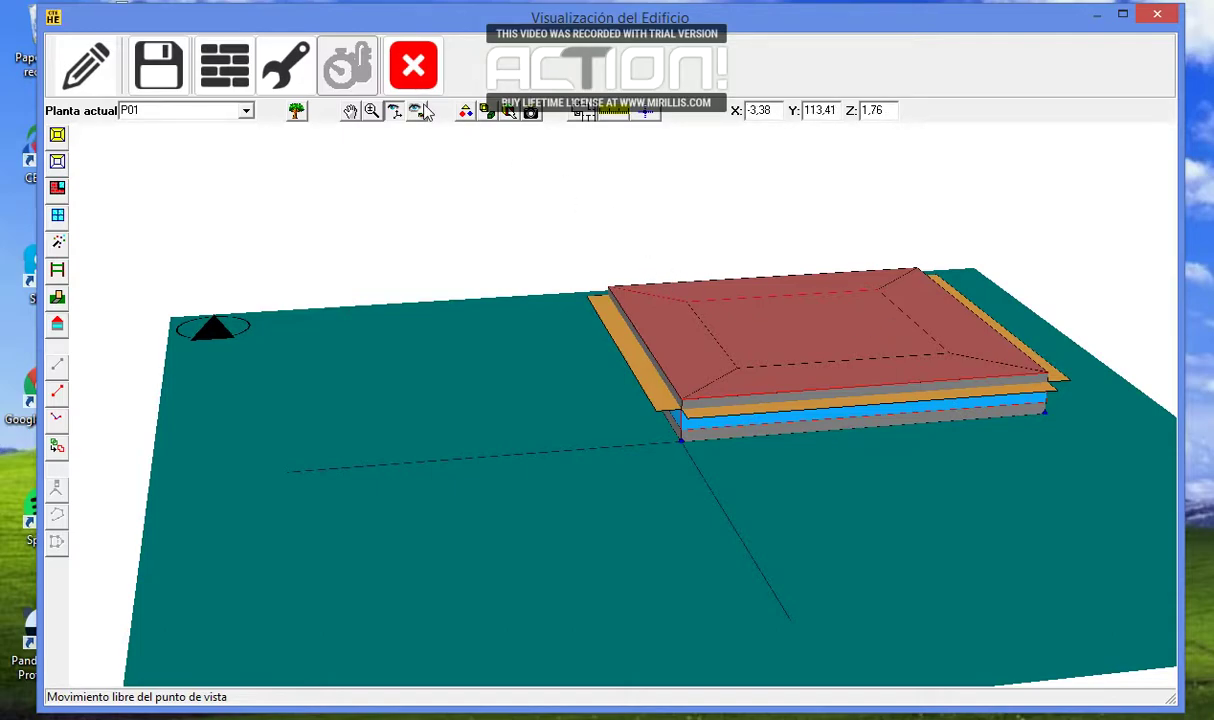
- Examine the building corner at the coordinate origin and view the X and Y coordinate entry dialog, closing it without adding a point
key(alt+Tab)
scroll(681, 452, up, 3)
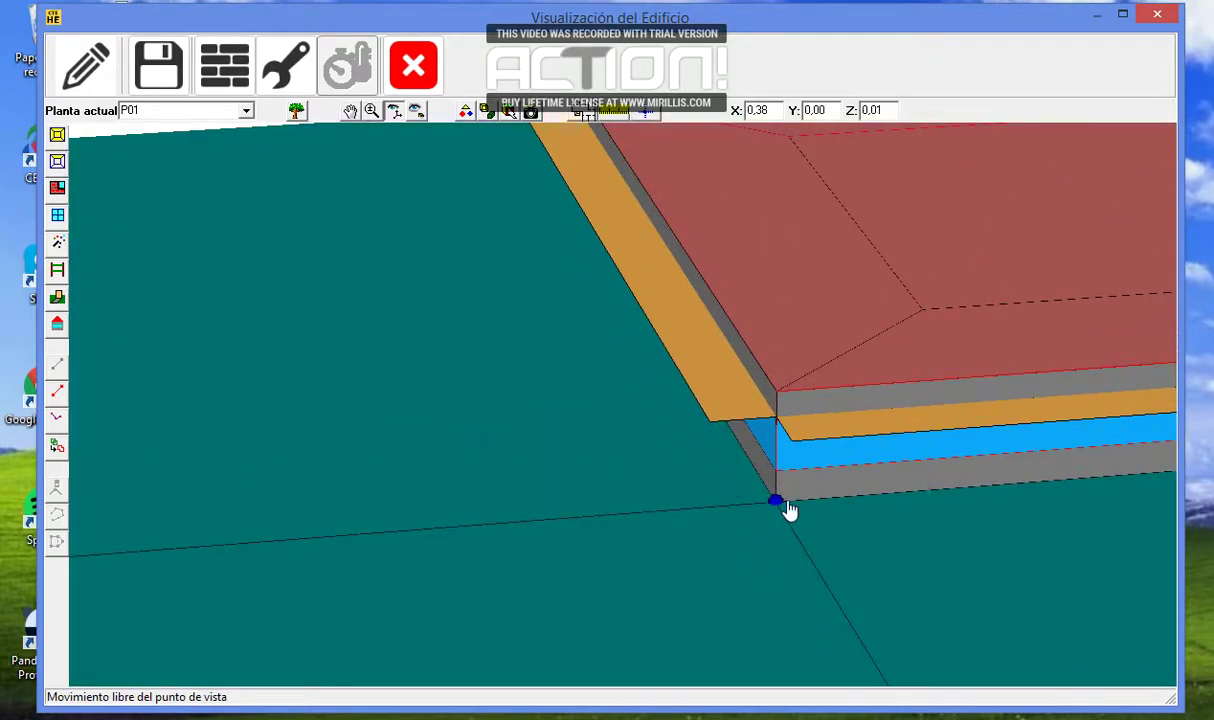
scroll(786, 509, down, 3)
drag(891, 455, 962, 498)
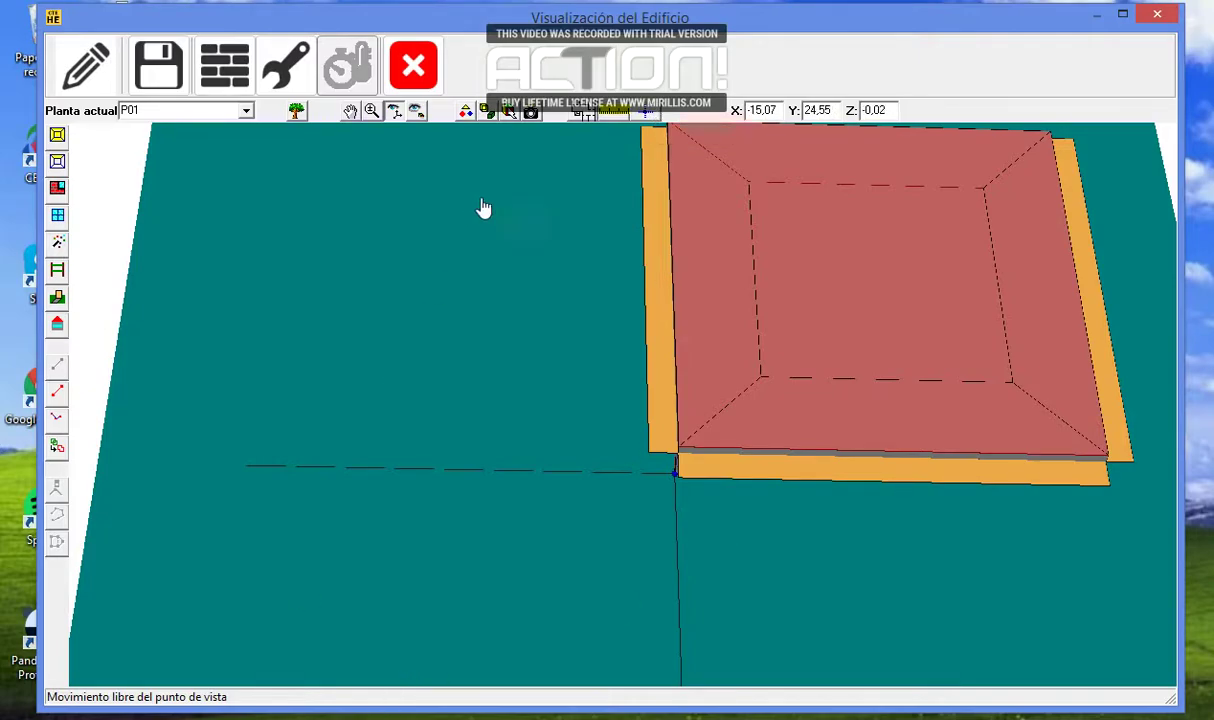
click(646, 112)
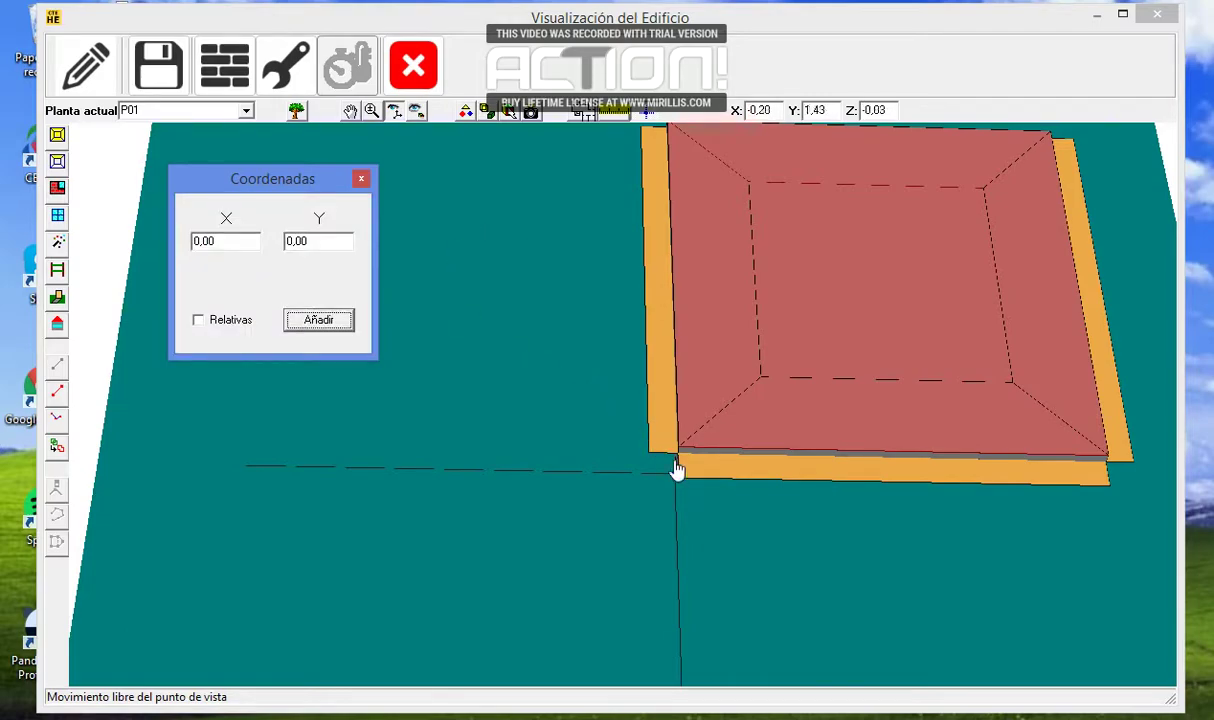
click(360, 179)
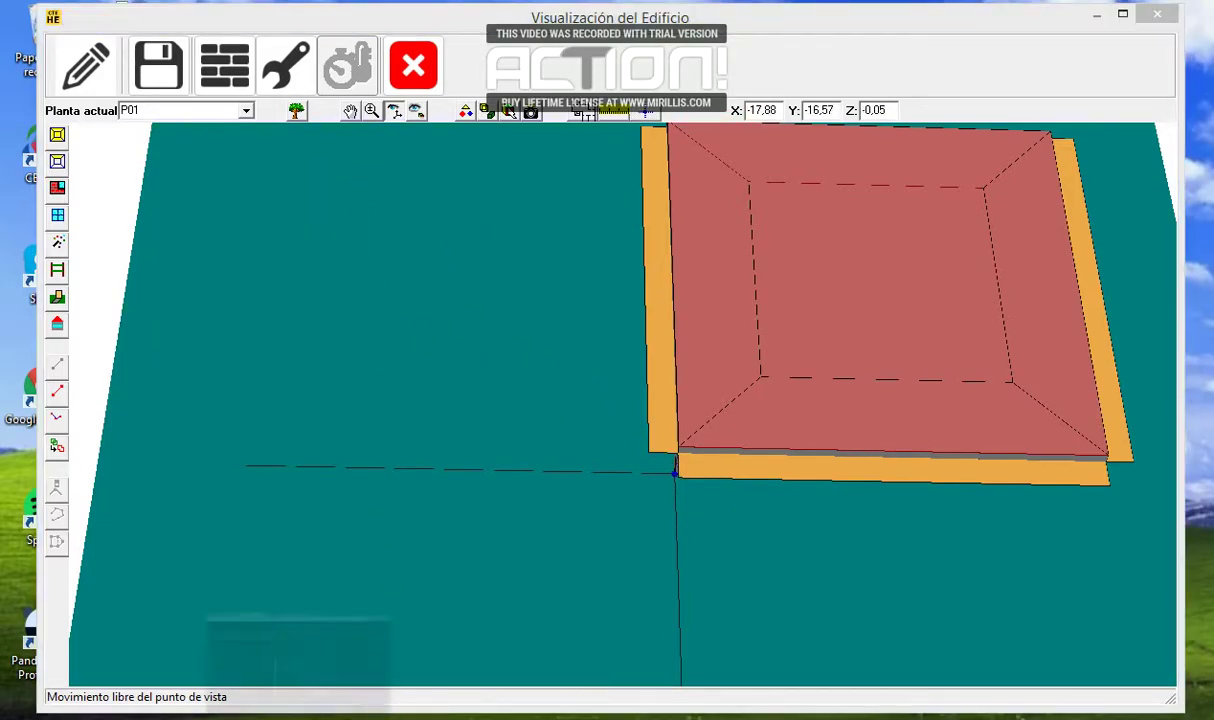
- Examine the building's wireframe around the corner at the coordinate origin
click(285, 700)
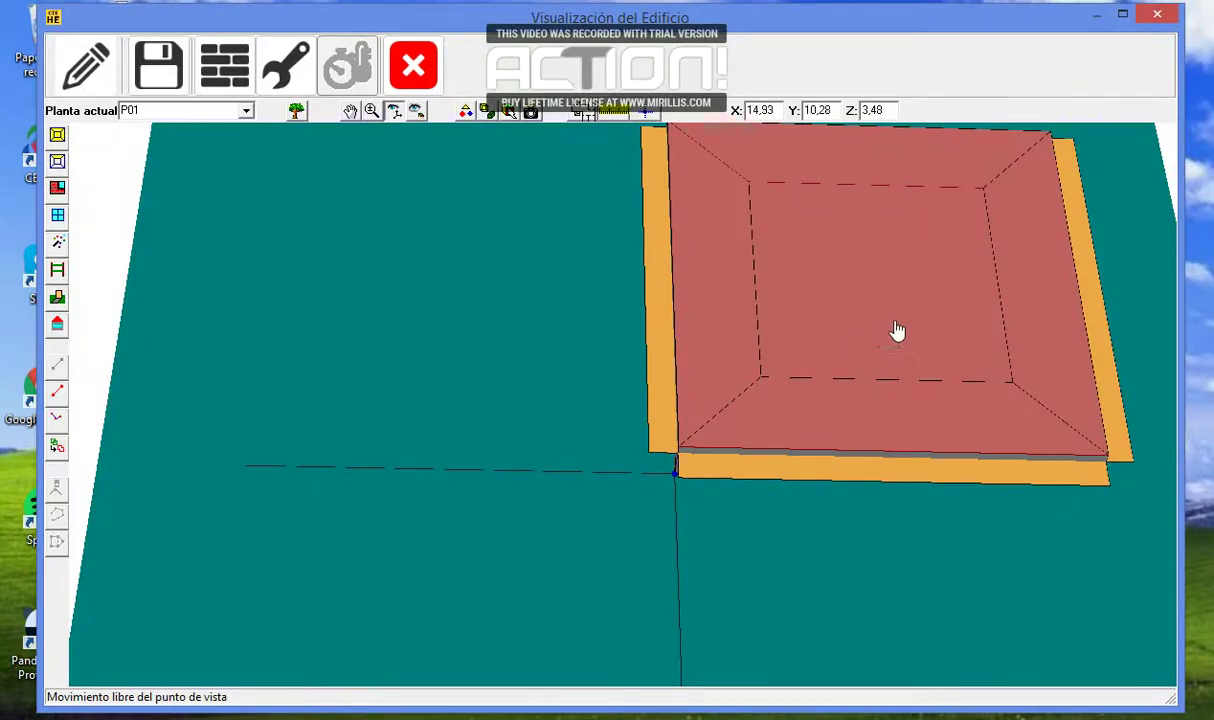
drag(667, 431, 679, 355)
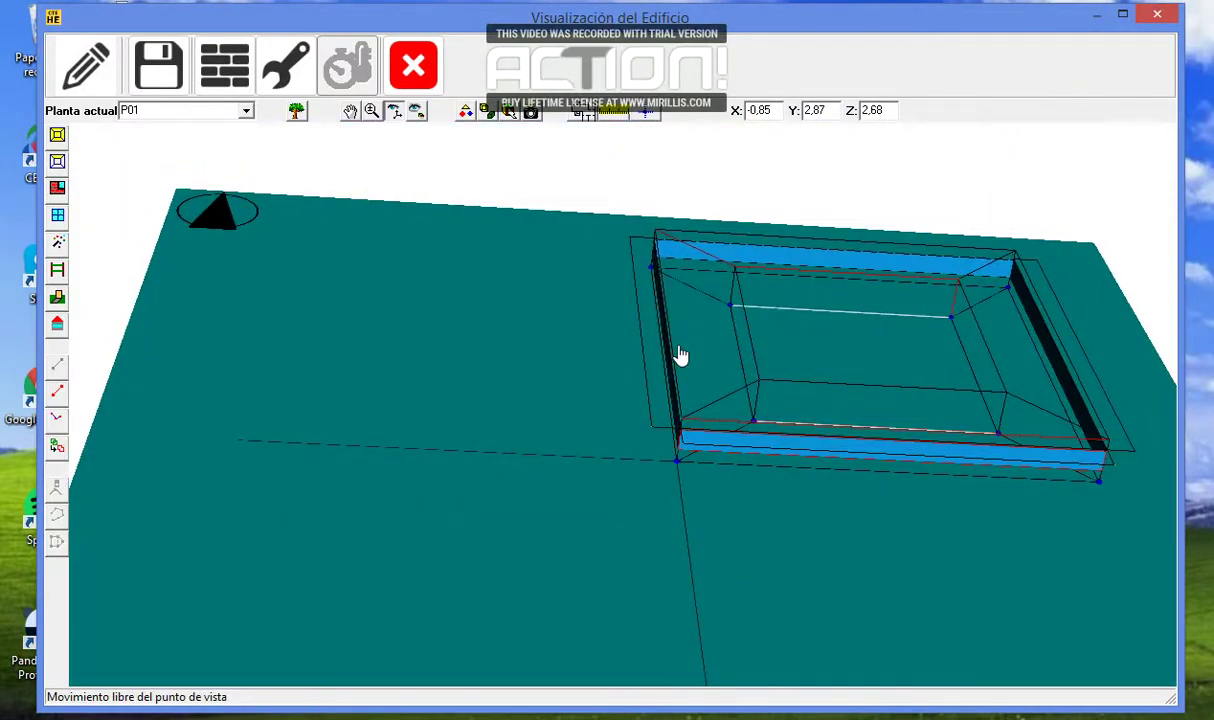
scroll(800, 540, up, 5)
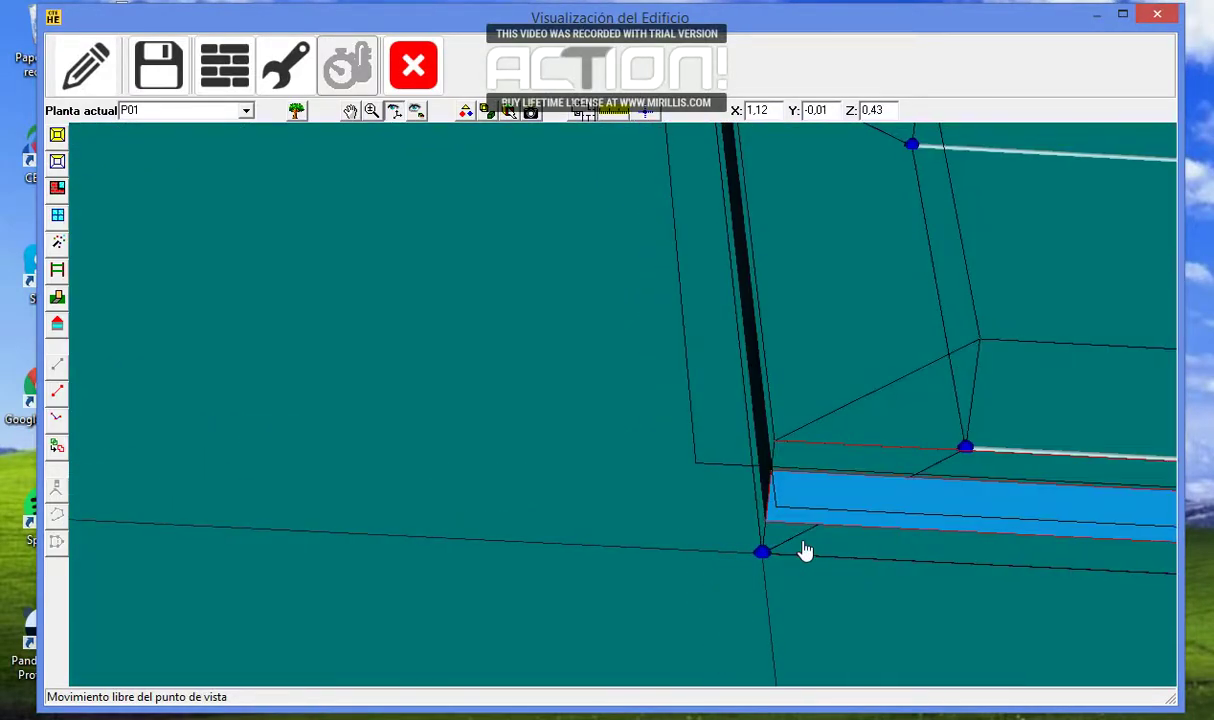
- Review the properties dialog for creating a new floor and cancel it without adding the floor
drag(797, 553, 843, 507)
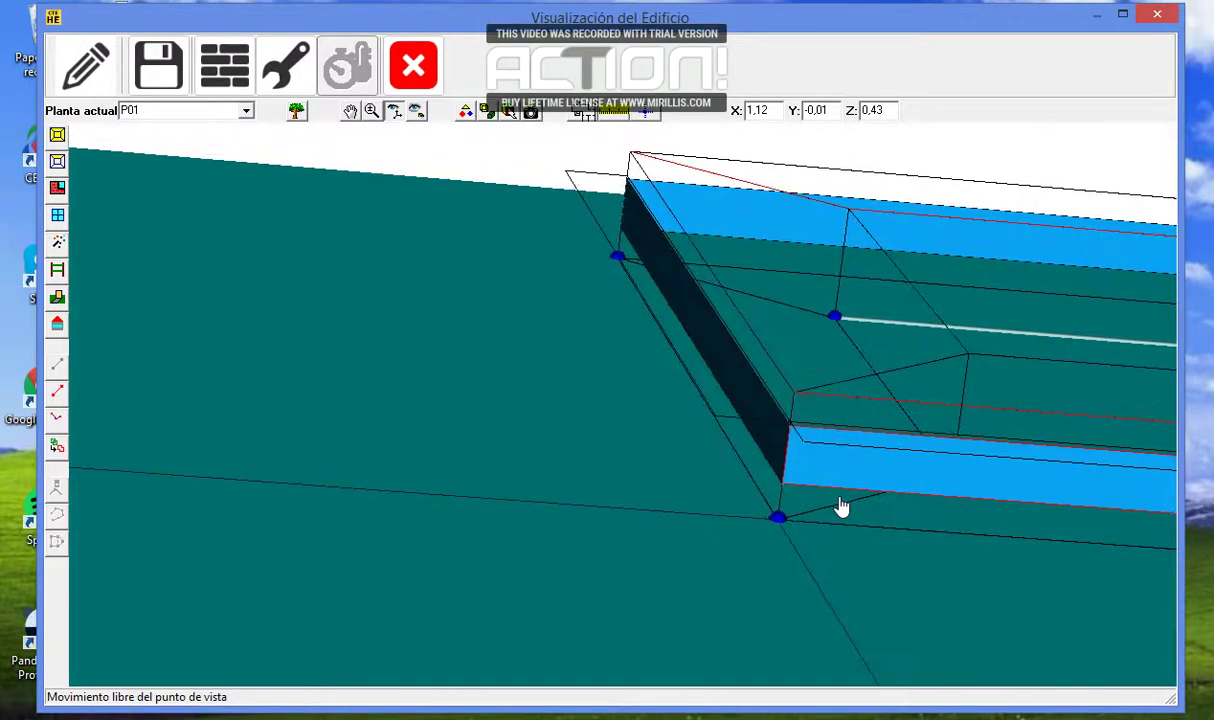
scroll(843, 507, down, 8)
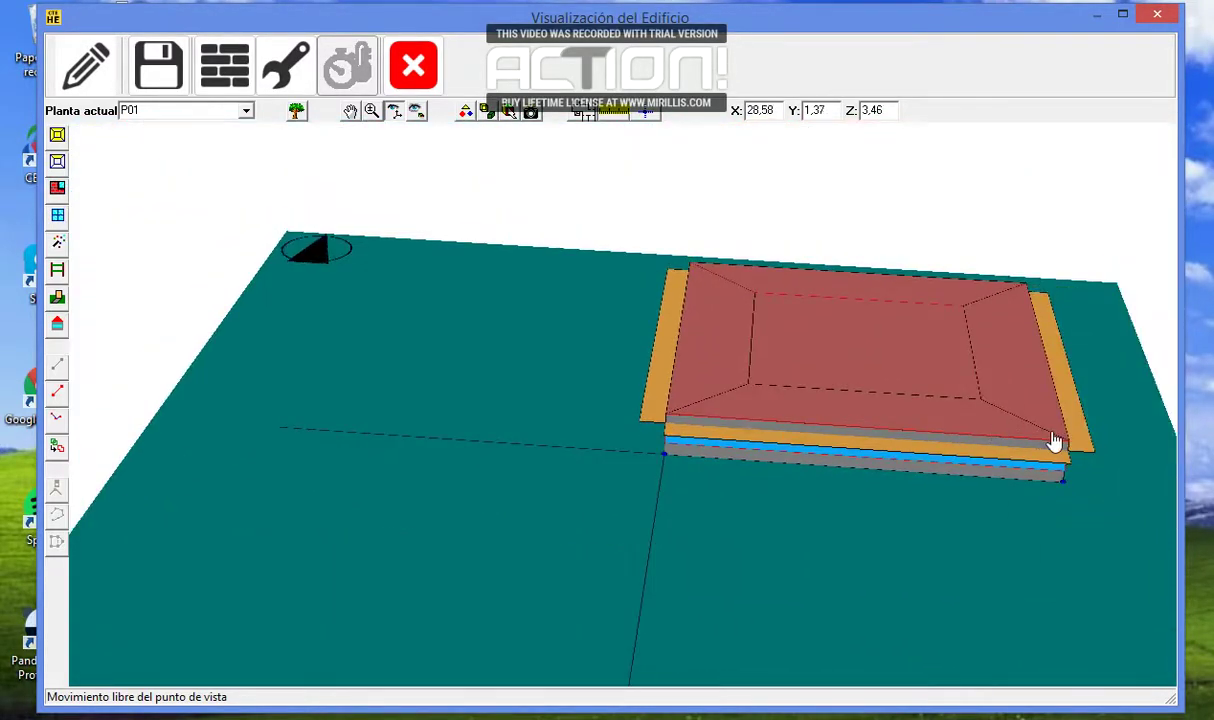
click(57, 137)
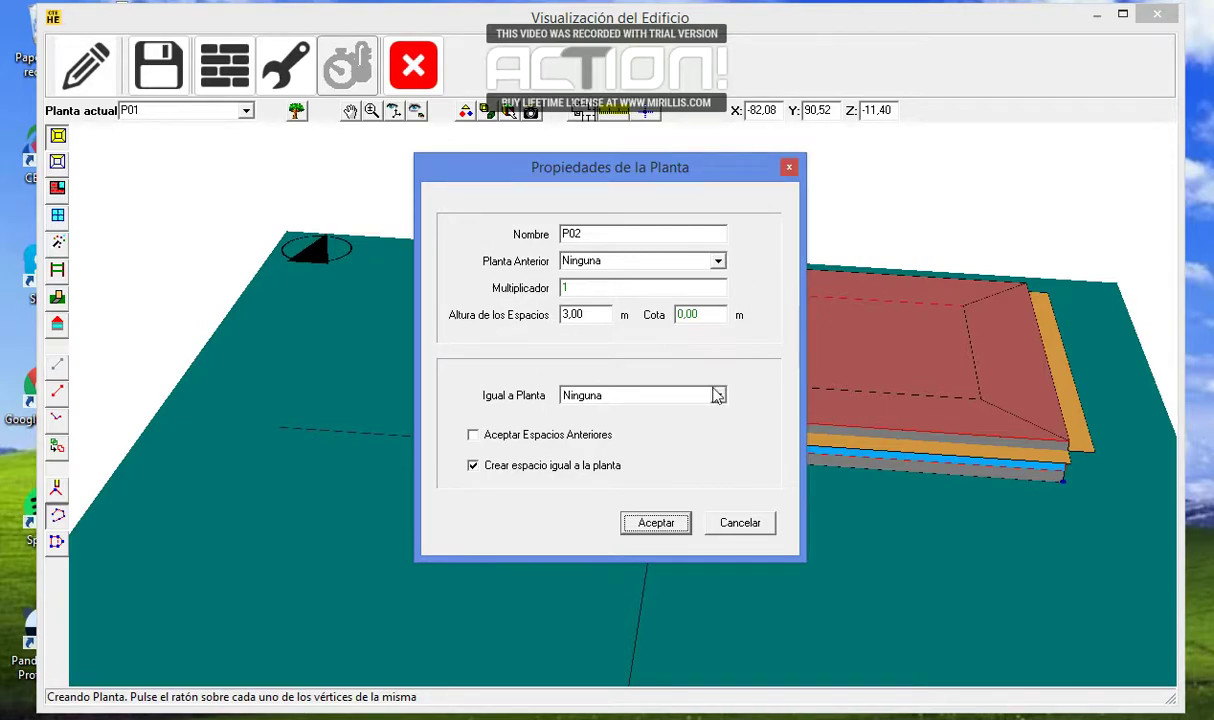
click(740, 527)
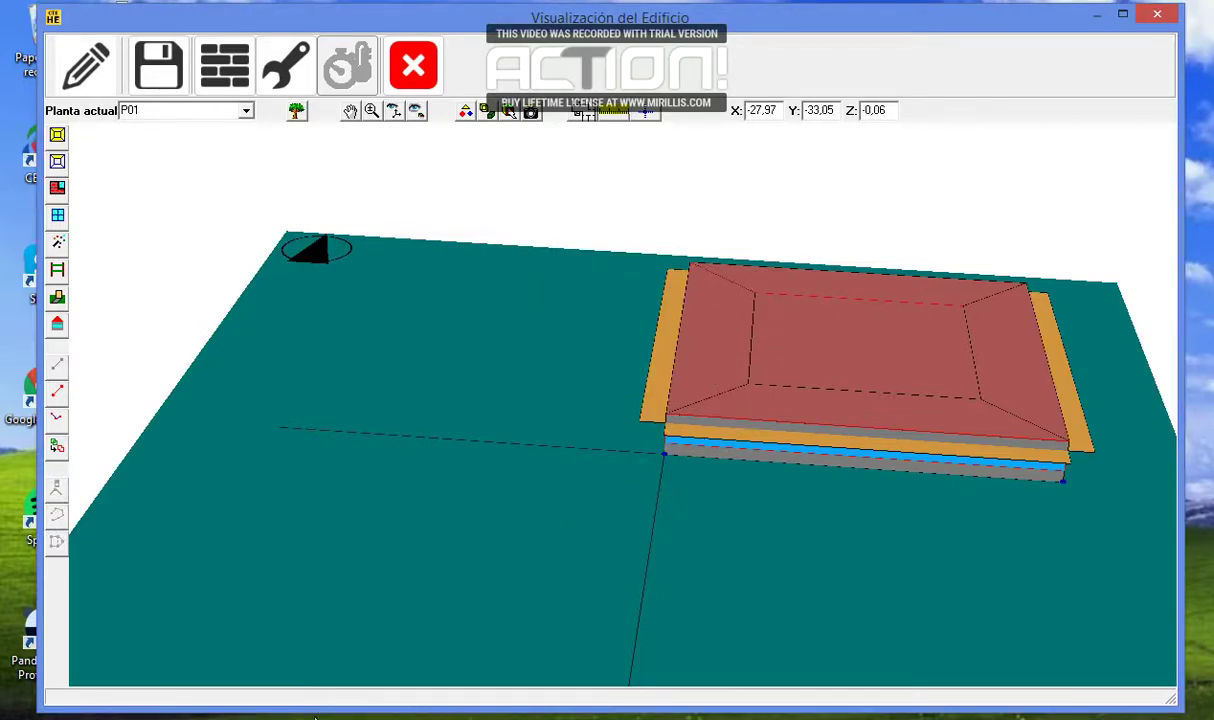
- Switch to the browser to view the Cocina floor plan drawing, and return to the building view
click(317, 716)
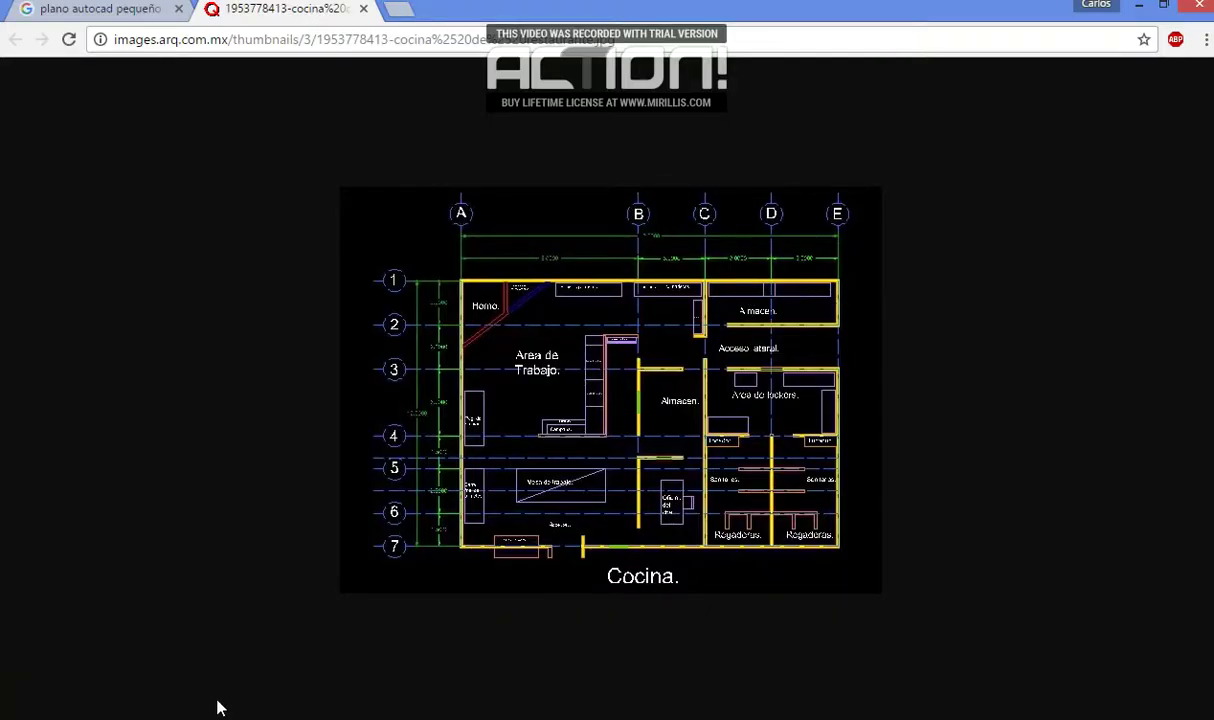
click(245, 712)
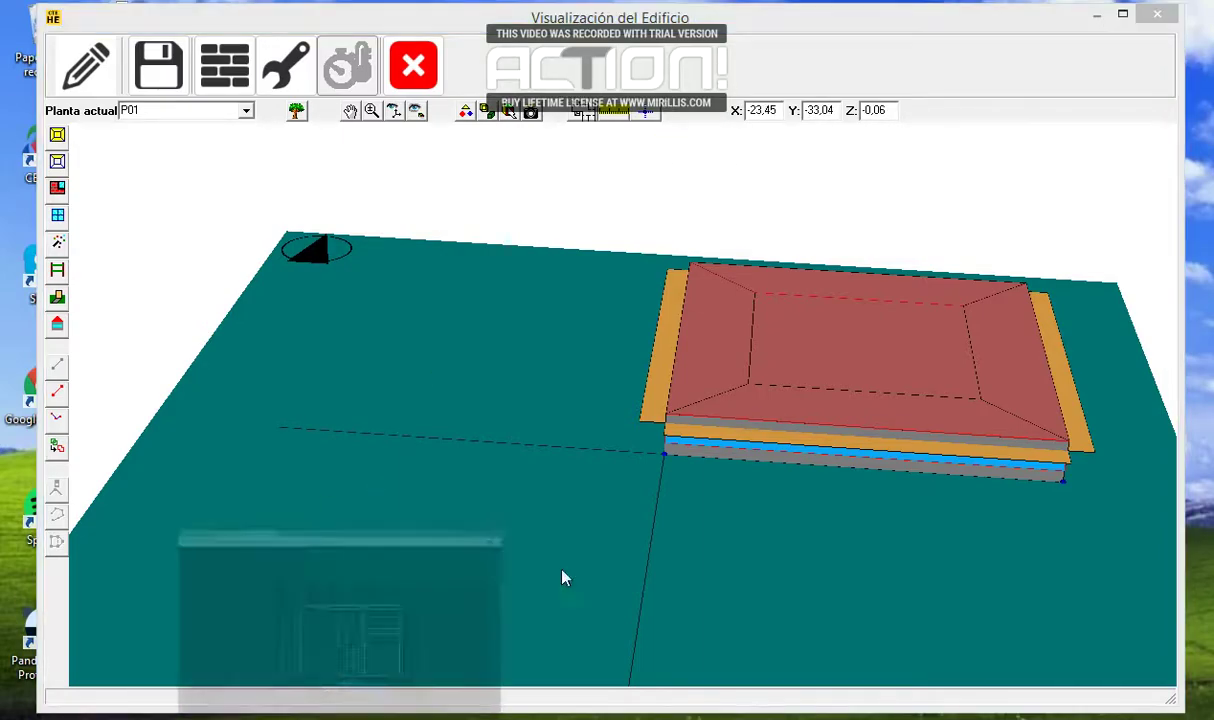
click(432, 650)
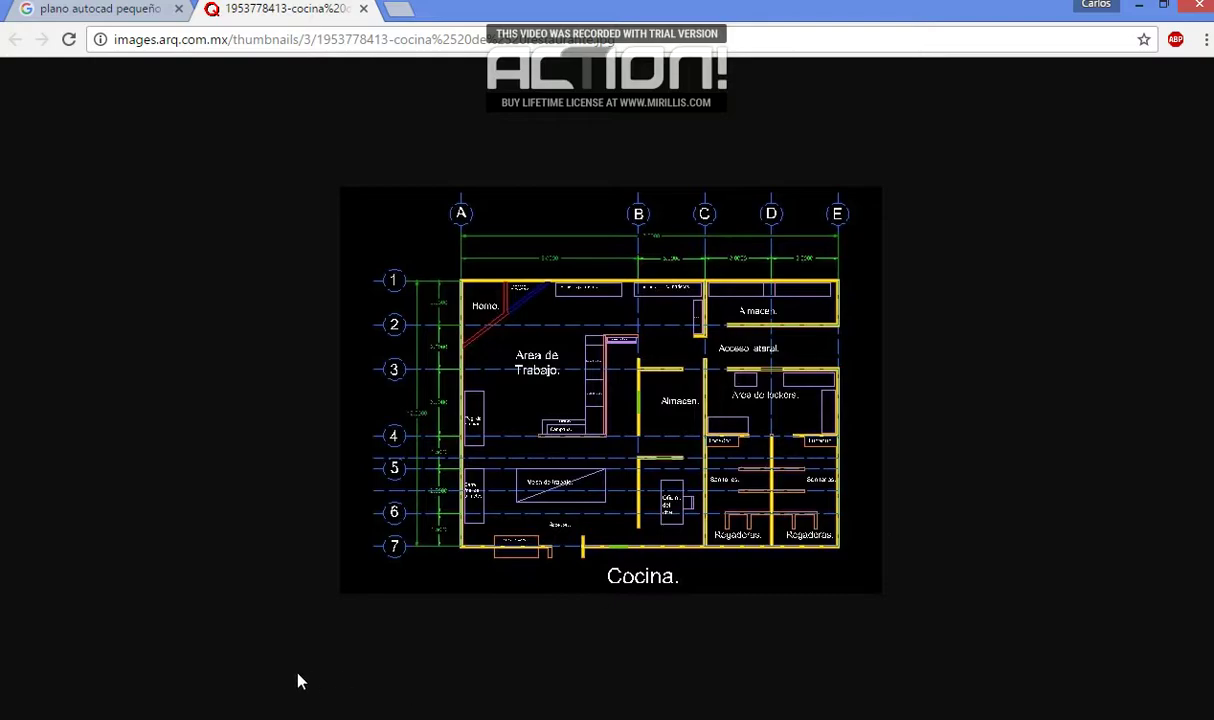
key(alt+Tab)
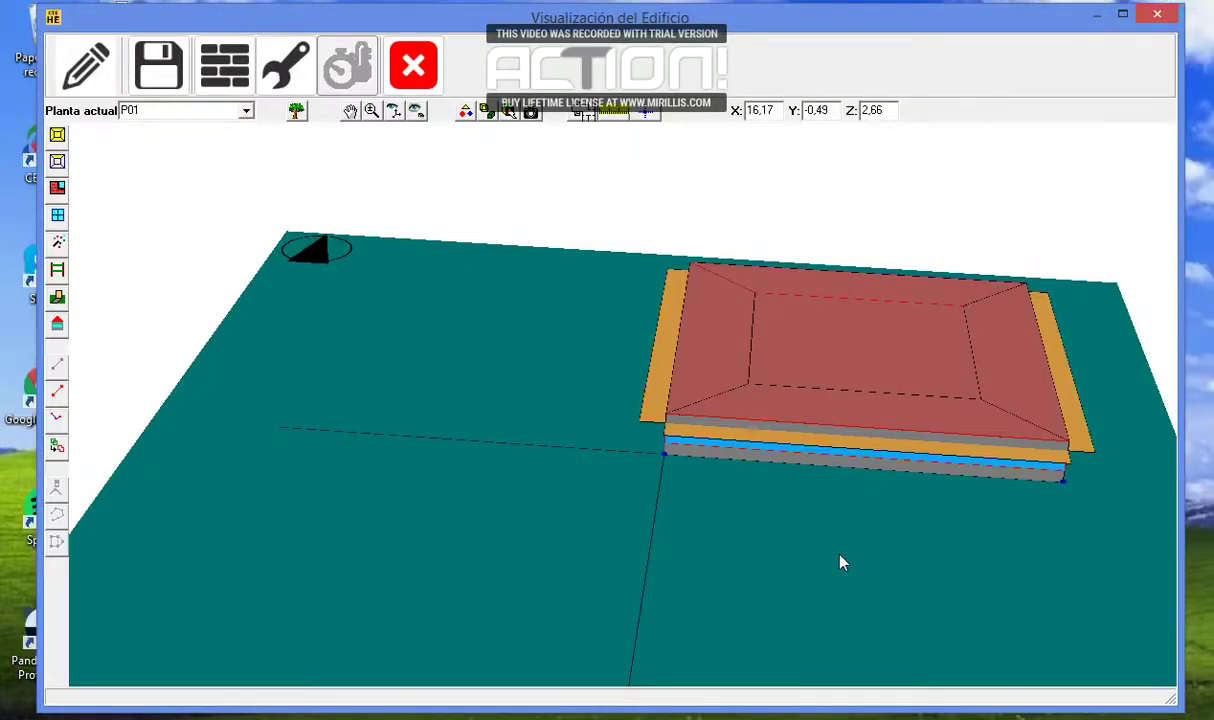
- Examine the building's facade, roof and side shading elements around the origin corner from several 3D viewpoints
click(394, 111)
drag(751, 412, 1054, 398)
click(1022, 415)
drag(1043, 346, 1068, 200)
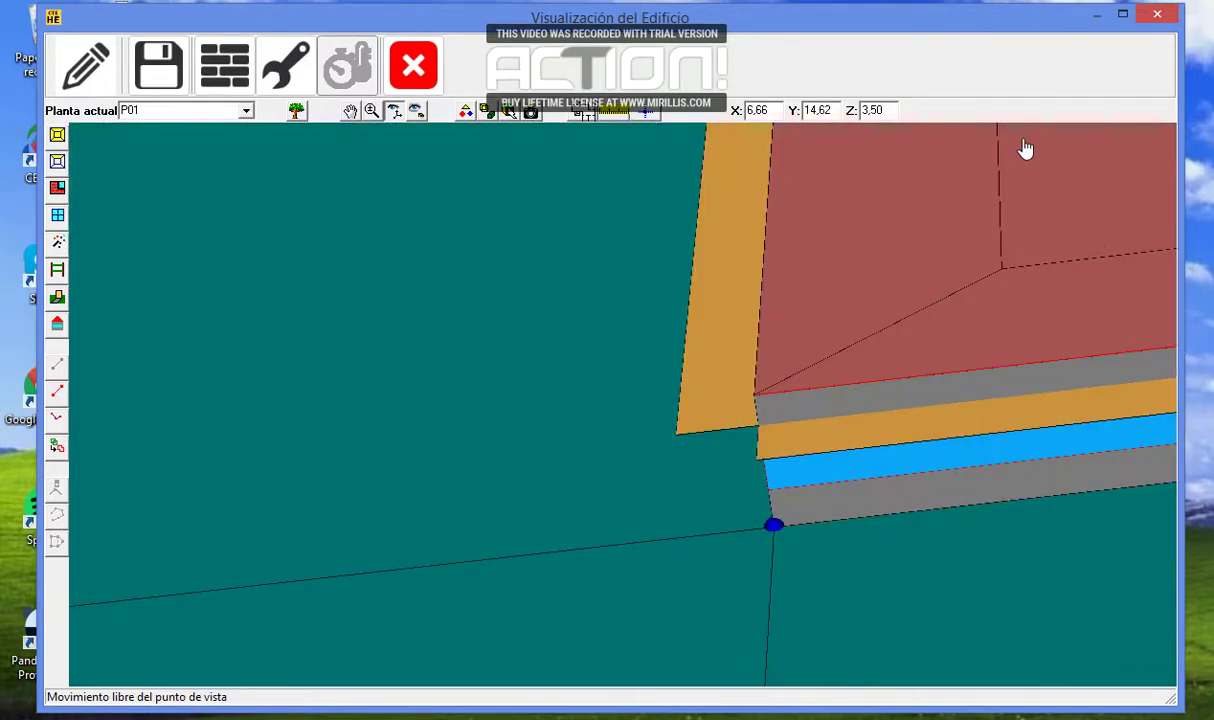
drag(767, 330, 943, 339)
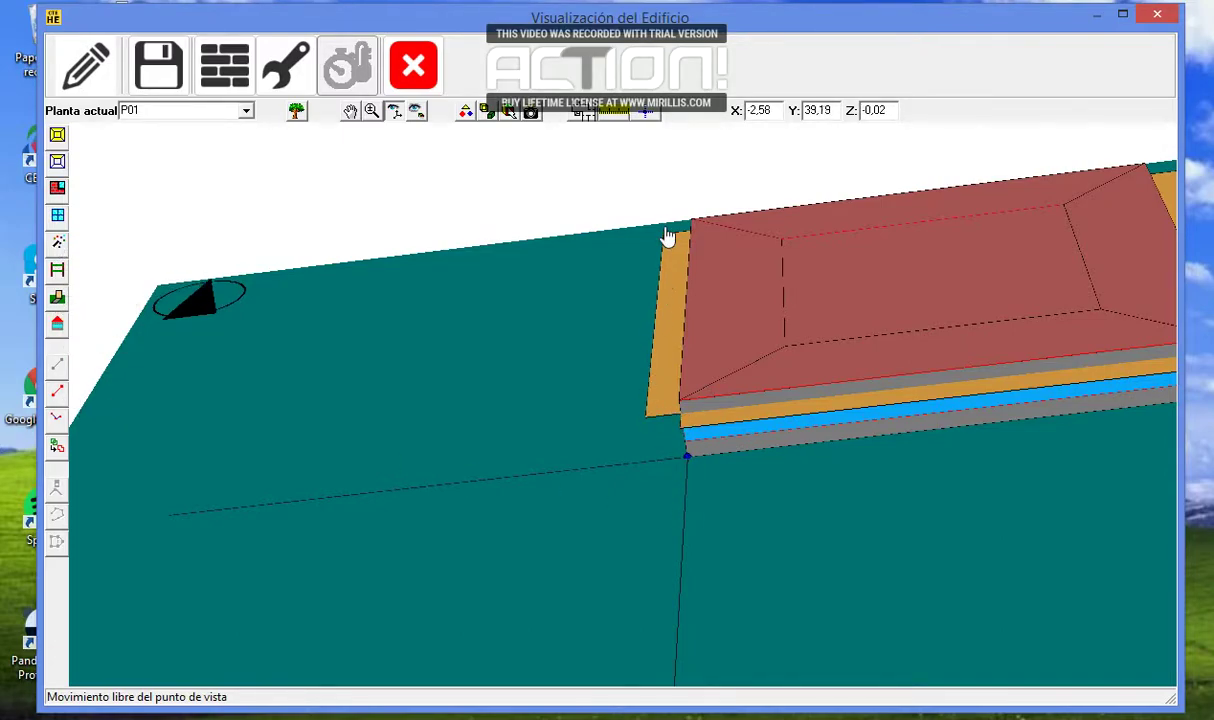
scroll(900, 379, up, 2)
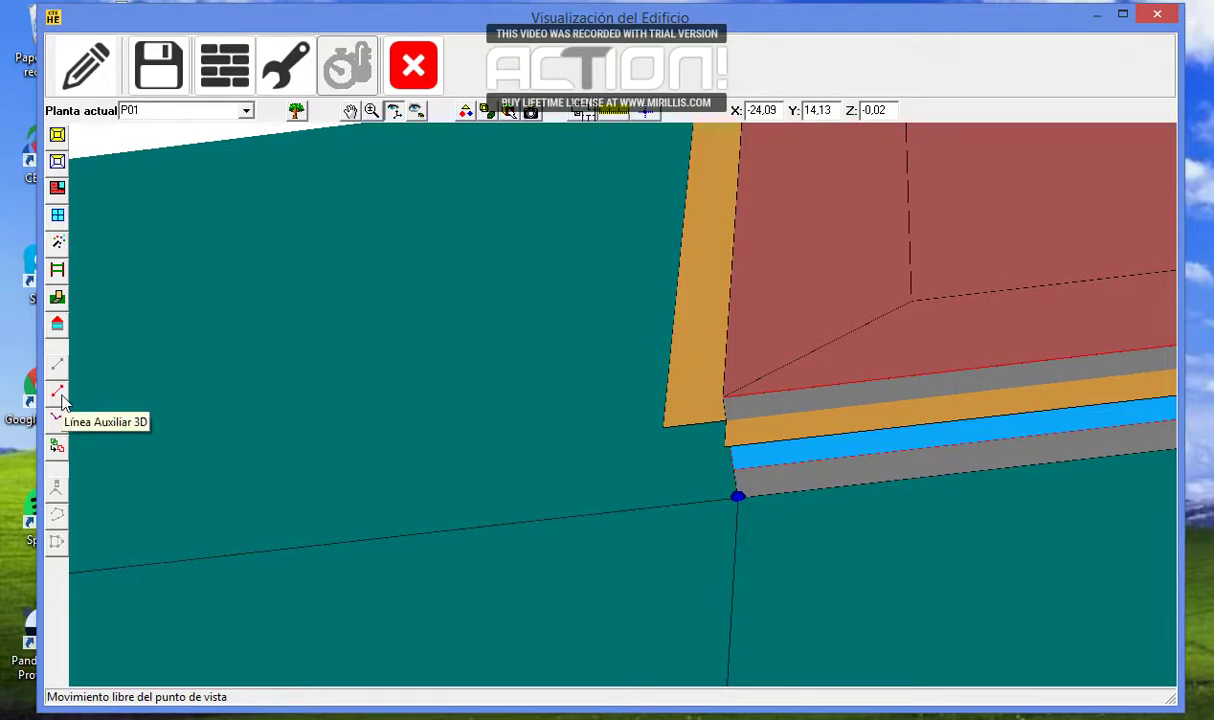
drag(721, 273, 727, 279)
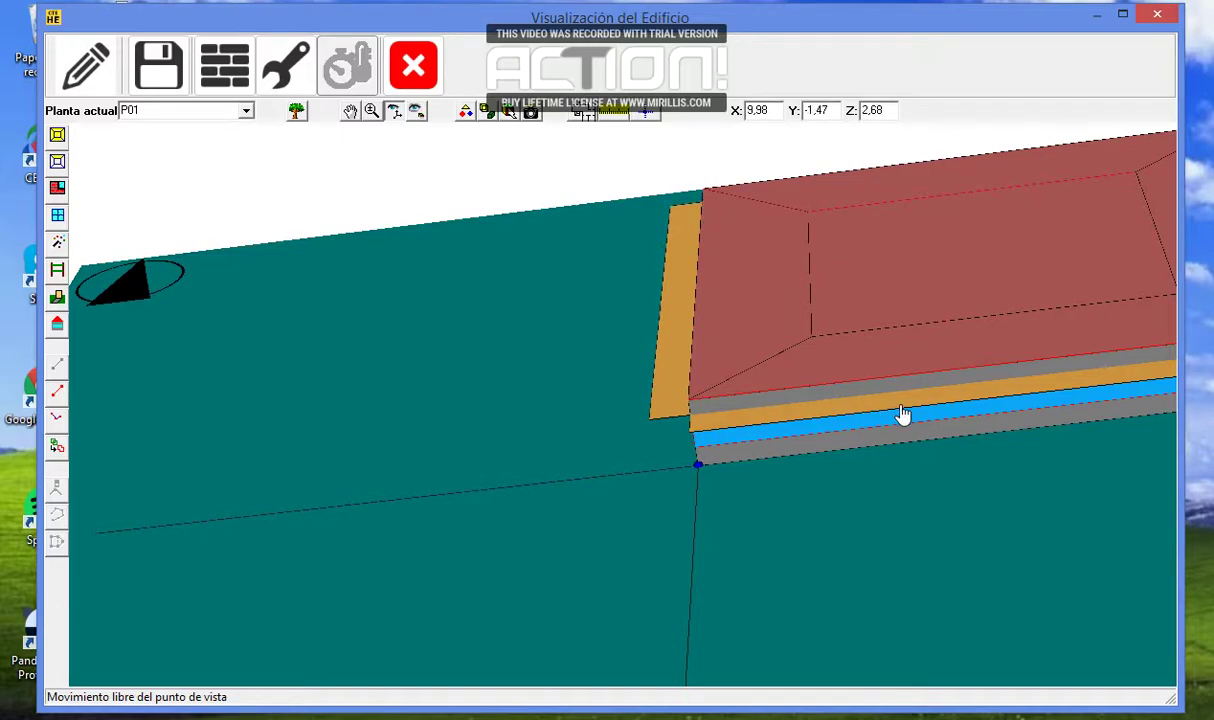
- Open the building elements tree and look through the spaces and enclosures of floor P01
click(300, 114)
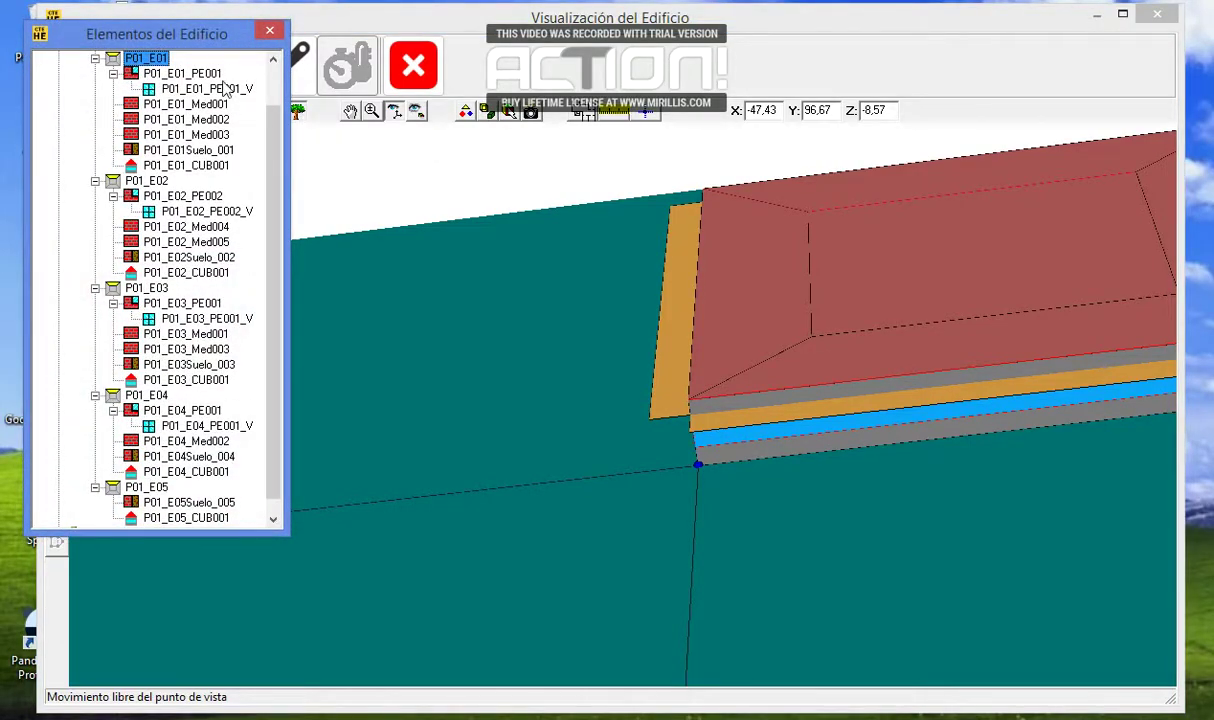
scroll(198, 340, down, 1)
scroll(186, 298, up, 2)
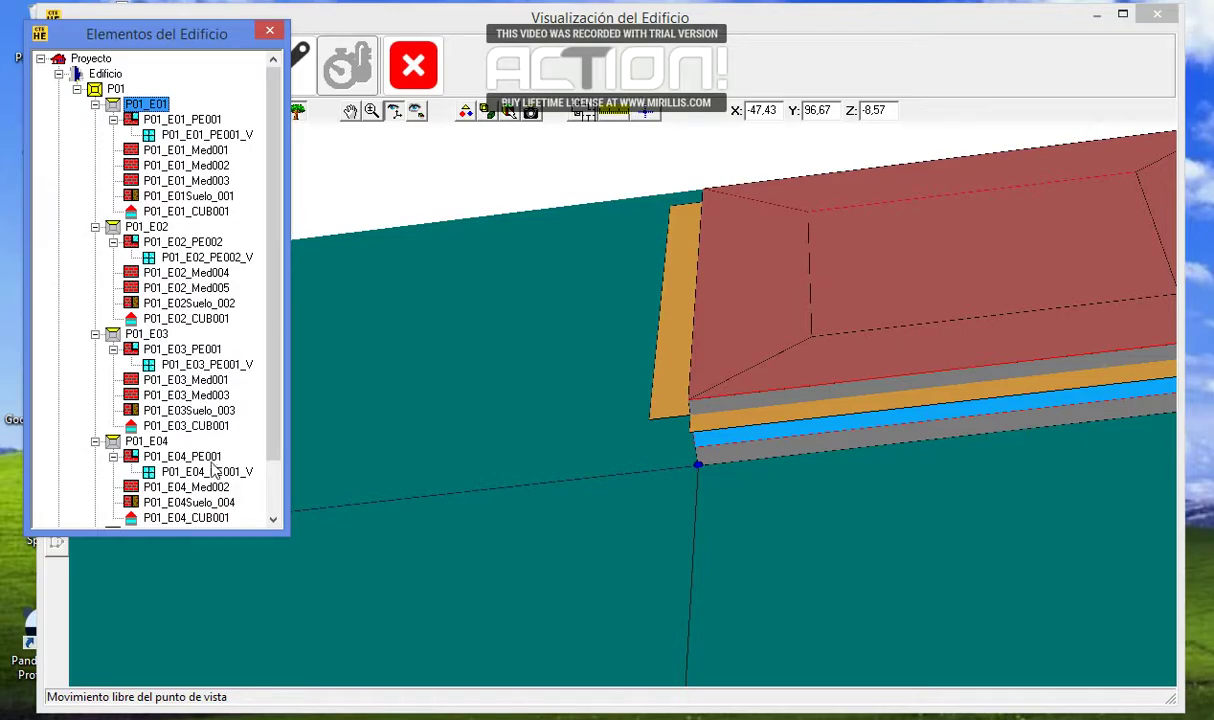
mouse_move(1049, 556)
mouse_down()
mouse_move(1004, 523)
mouse_move(1062, 504)
mouse_up()
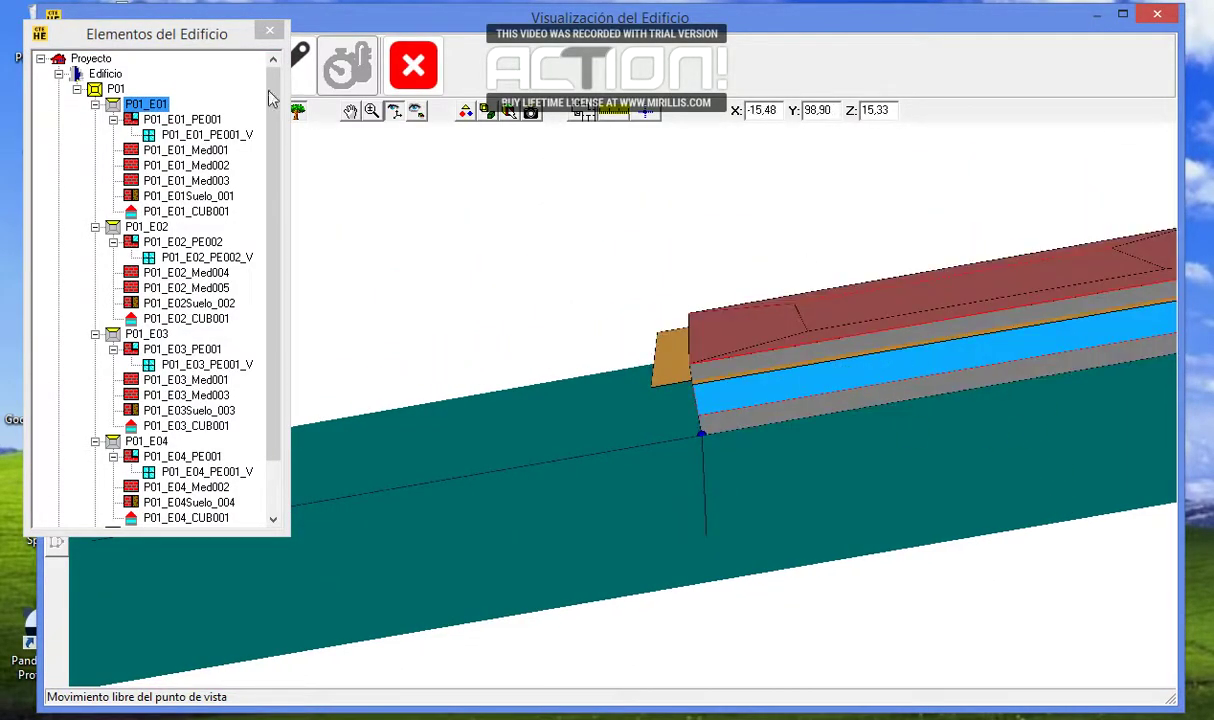
- Open exterior wall P01_E01_PE001 for editing, review its enclosure and opening data, and cancel without changes
click(181, 120)
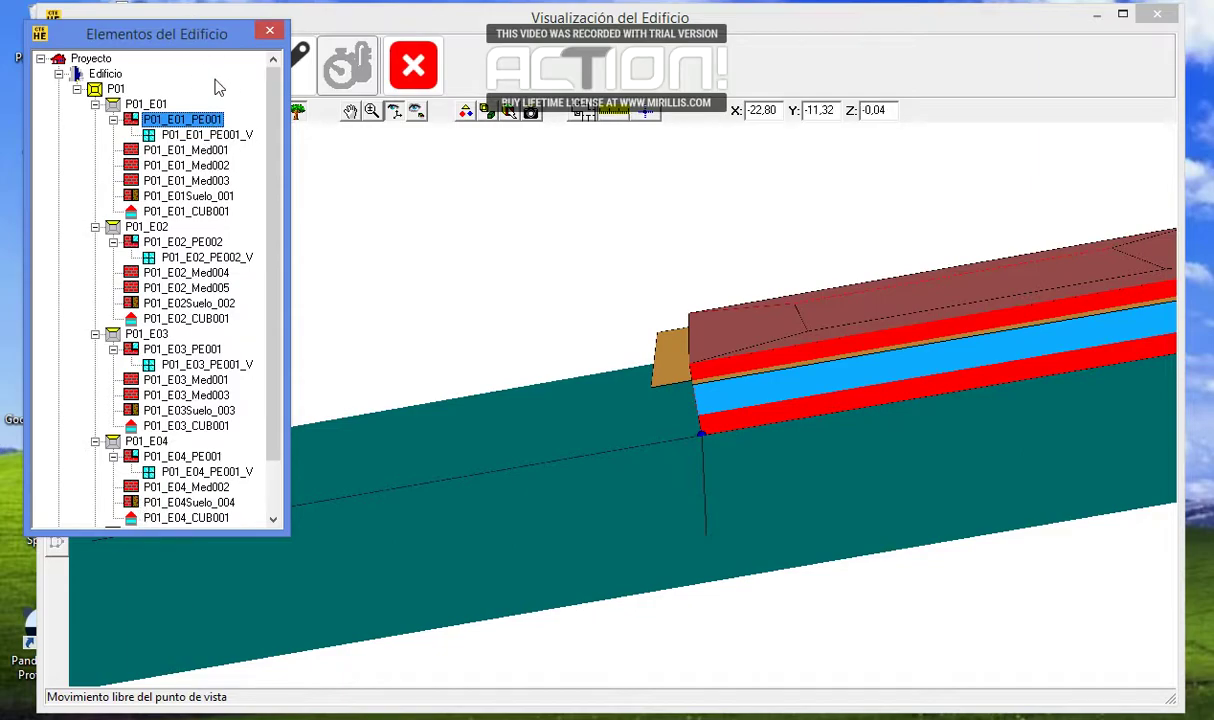
right_click(187, 124)
mouse_move(246, 134)
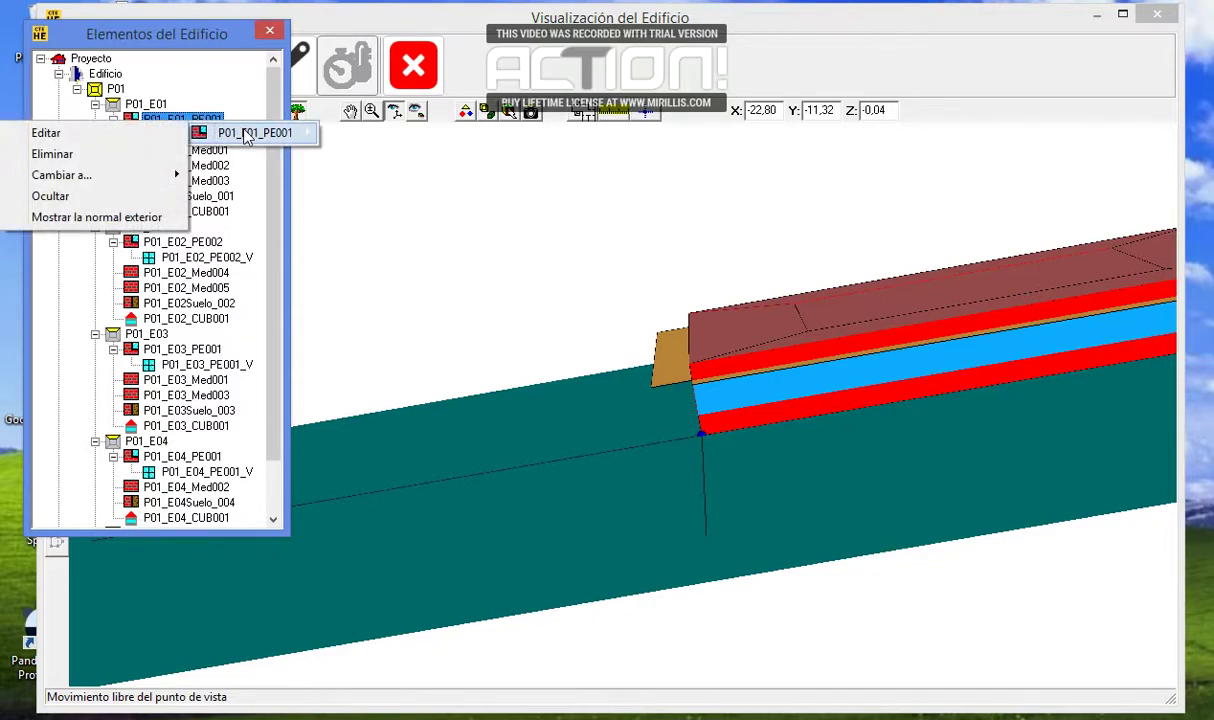
click(150, 132)
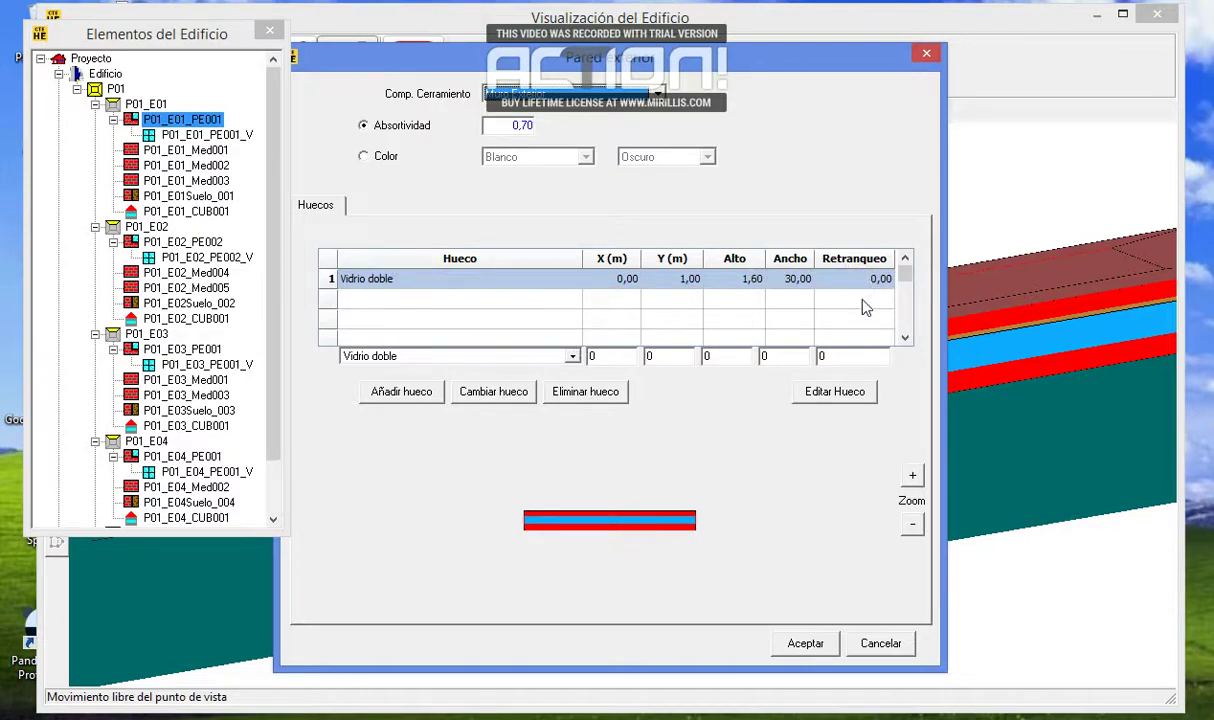
click(876, 644)
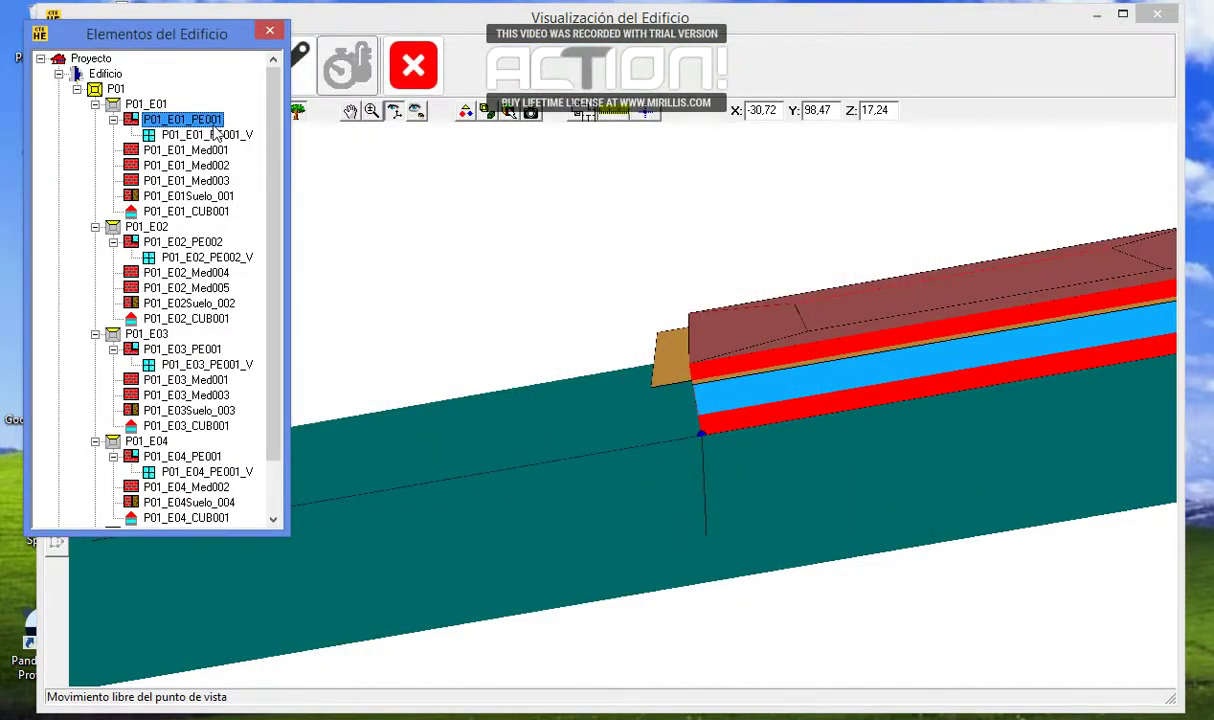
- Highlight window P01_E01_PE001_V in the model from the elements tree, and close the tree
click(213, 134)
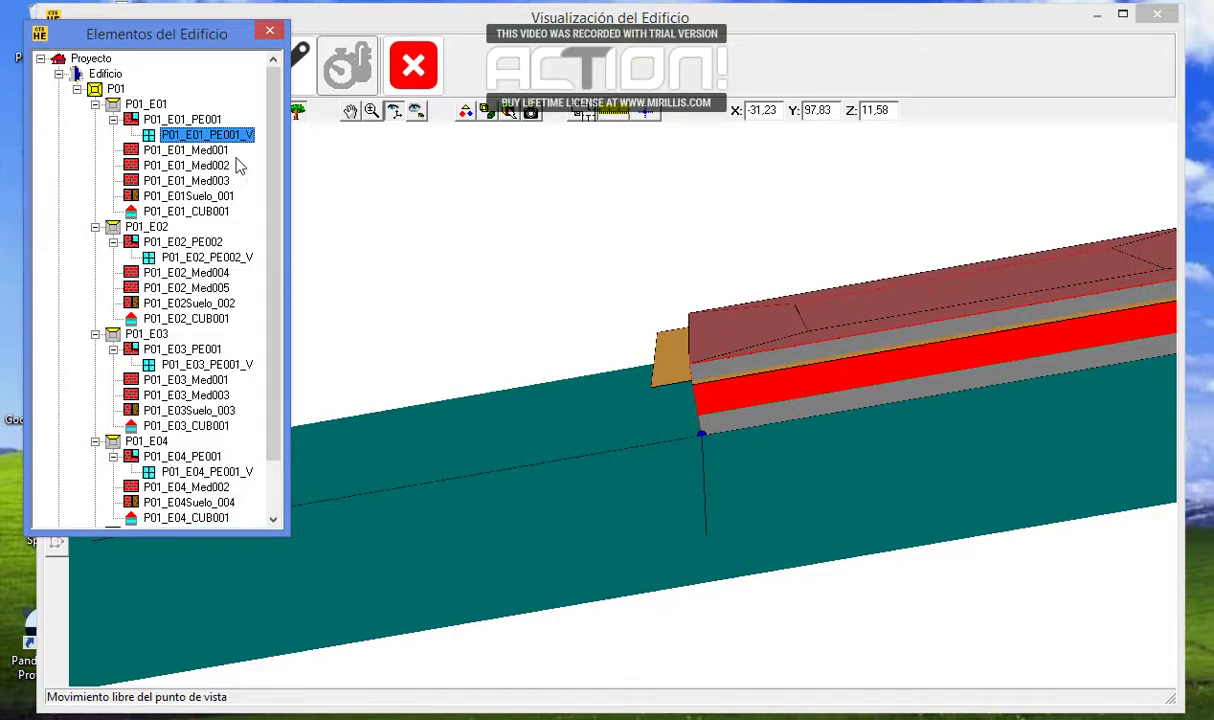
scroll(208, 182, down, 1)
scroll(208, 182, up, 2)
click(266, 34)
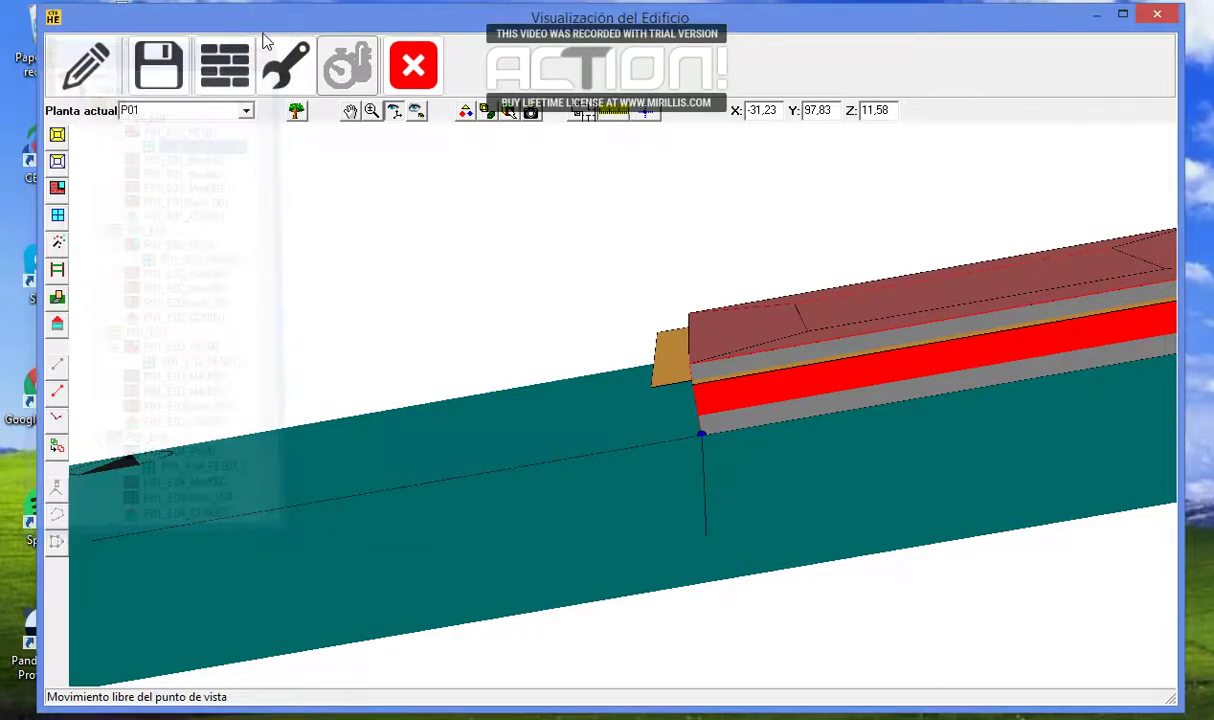
- Open the construction database and review the properties of several glazings in the first low-emissivity double glass group
click(222, 80)
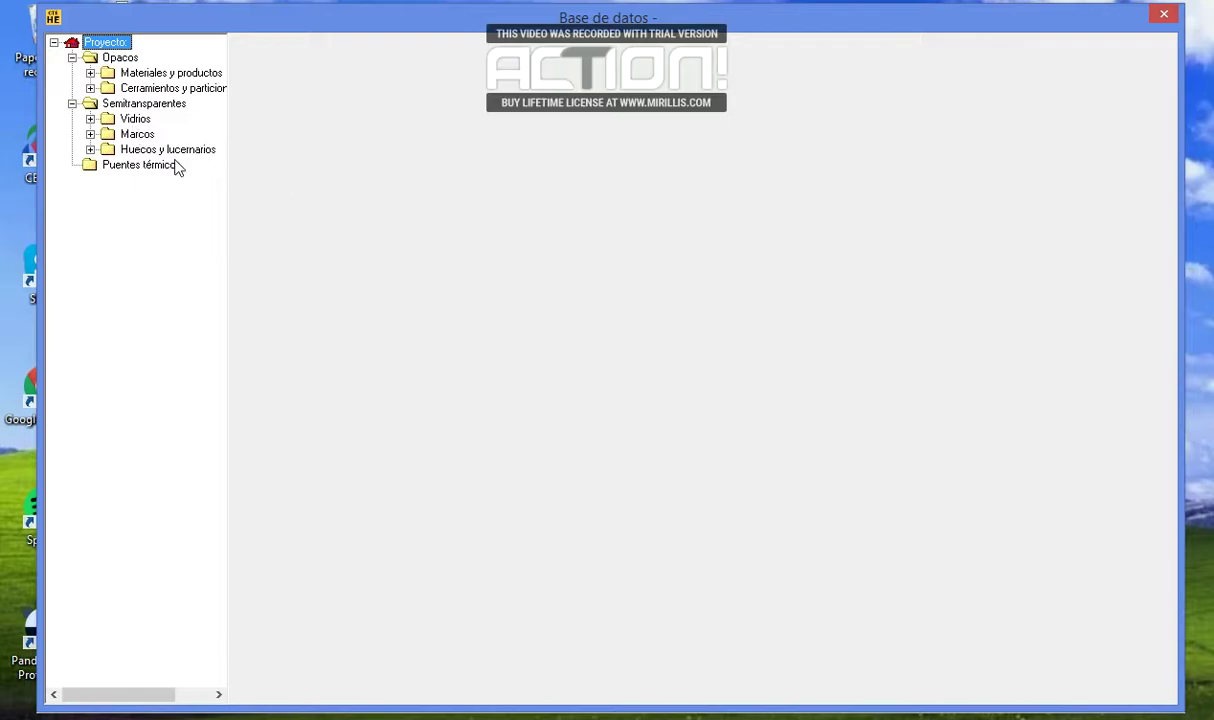
click(166, 74)
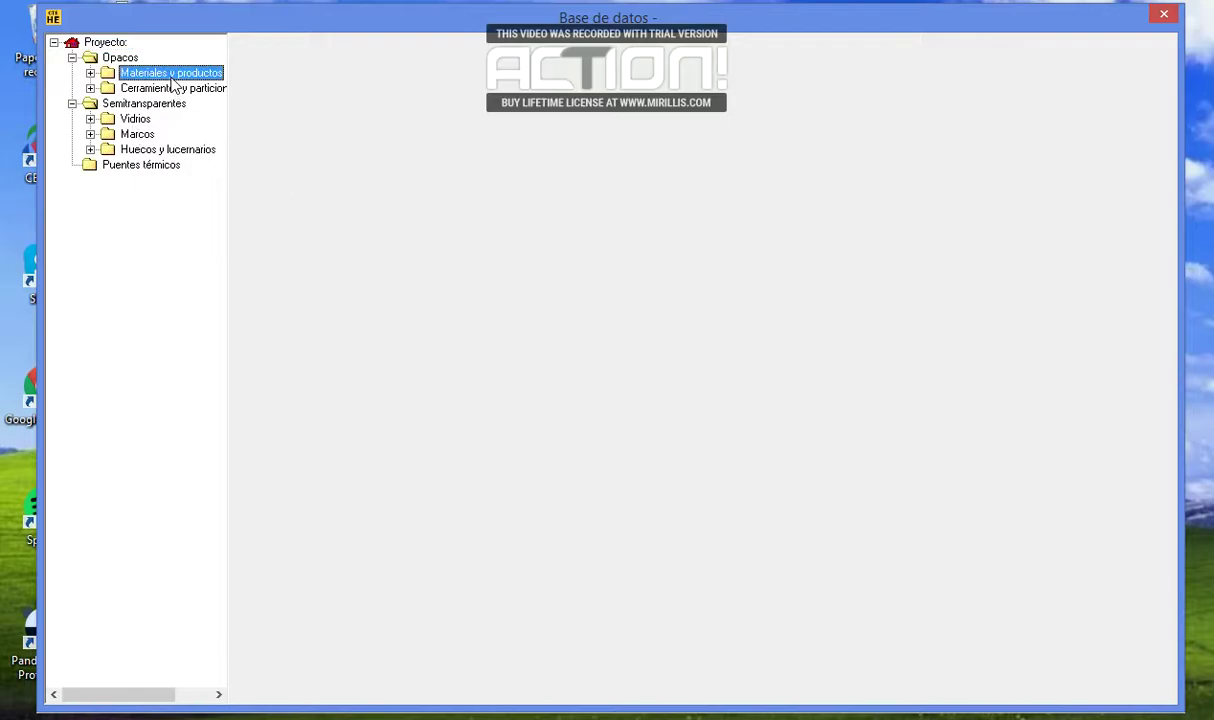
double_click(138, 119)
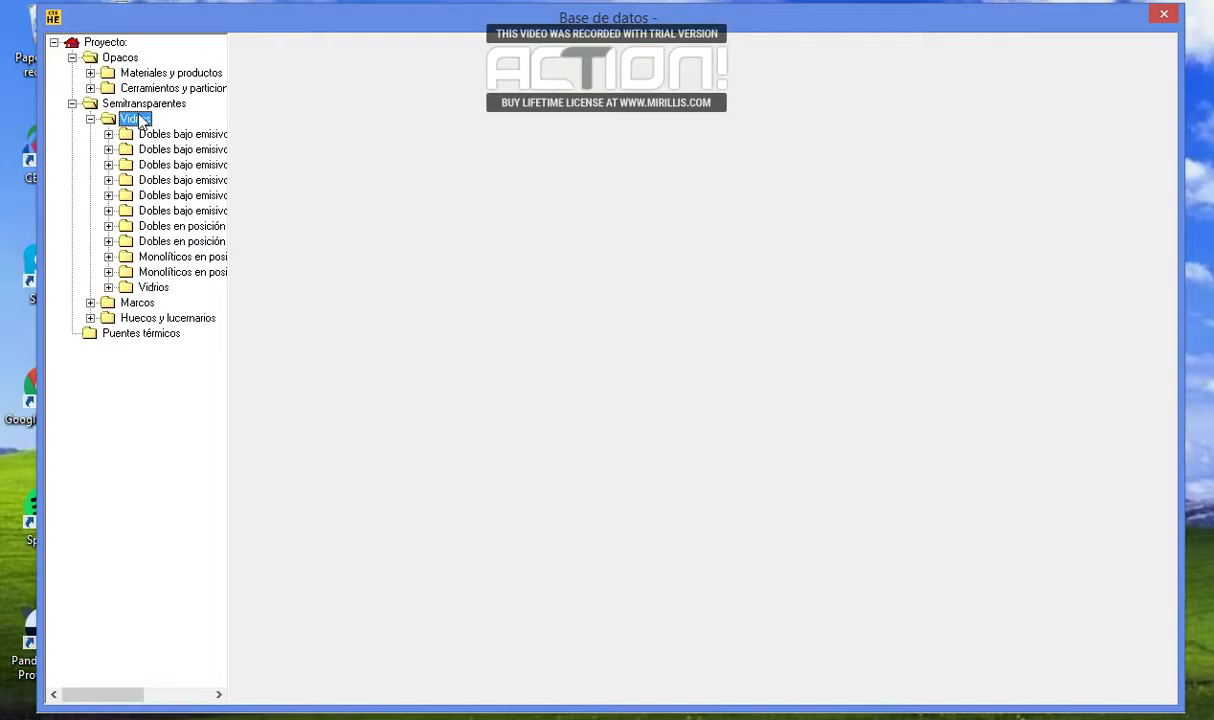
double_click(190, 138)
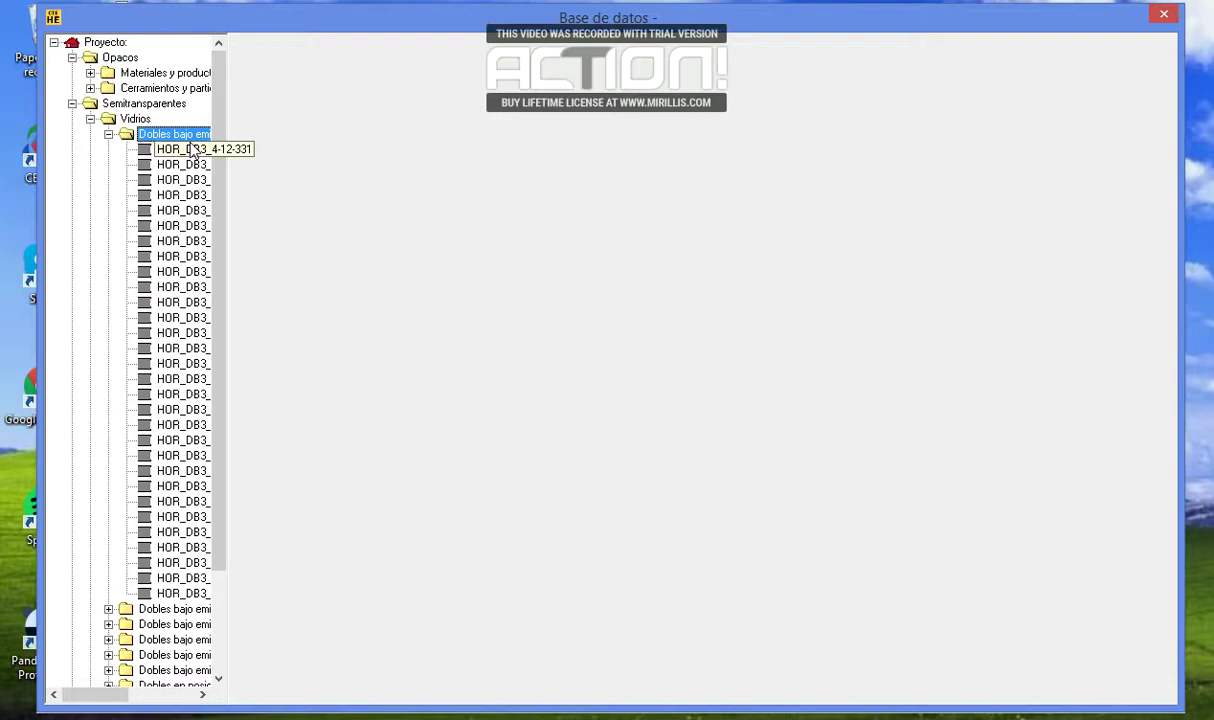
click(192, 148)
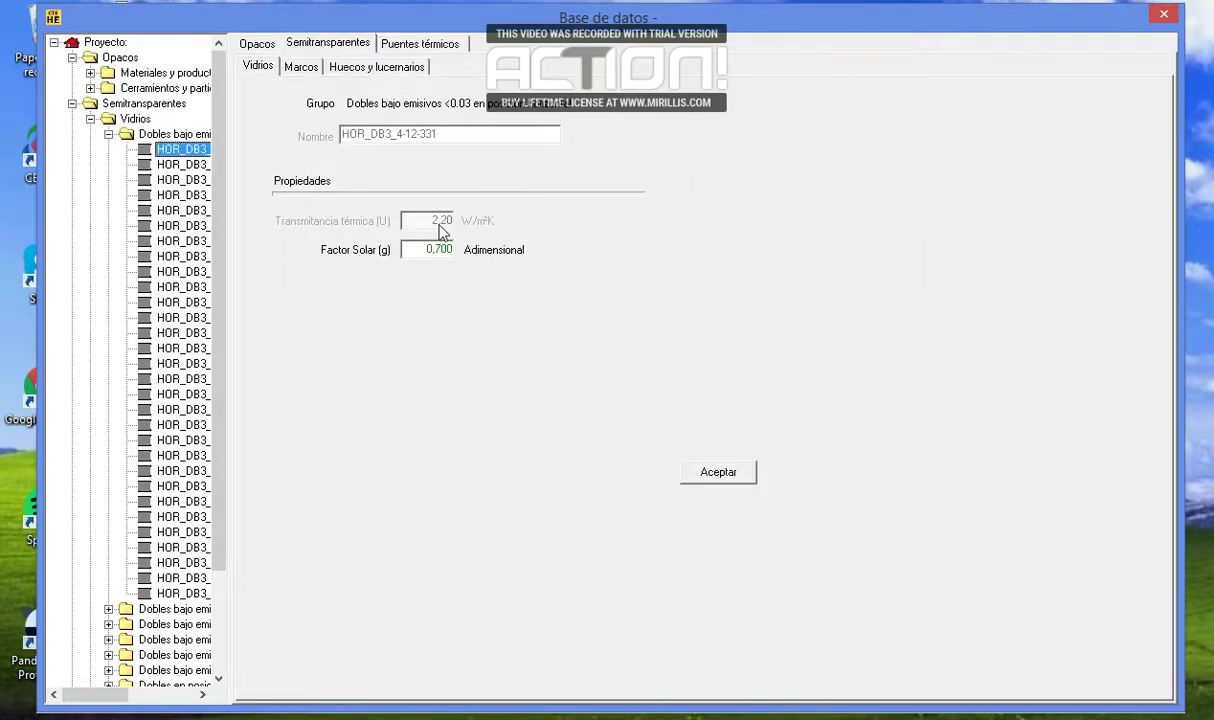
click(195, 225)
click(190, 302)
click(190, 378)
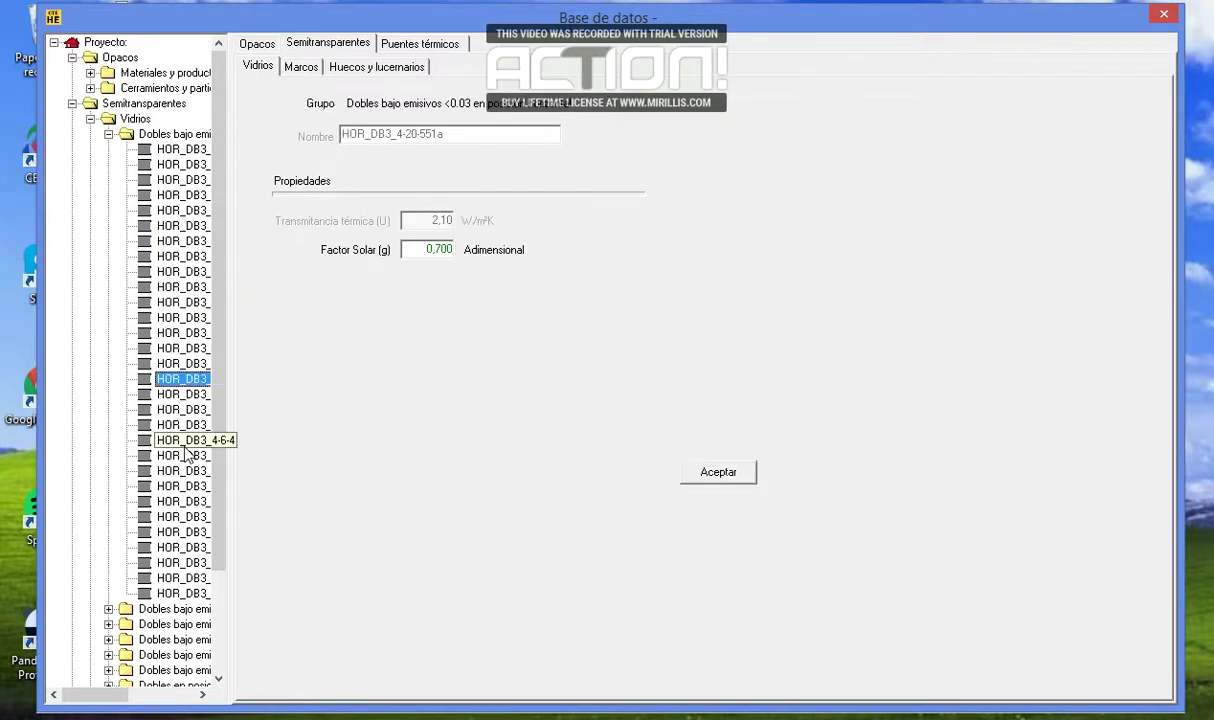
- Browse the opaque materials and products, and view the properties of the insulation Arcilla Expandida [árido suelto]
double_click(155, 73)
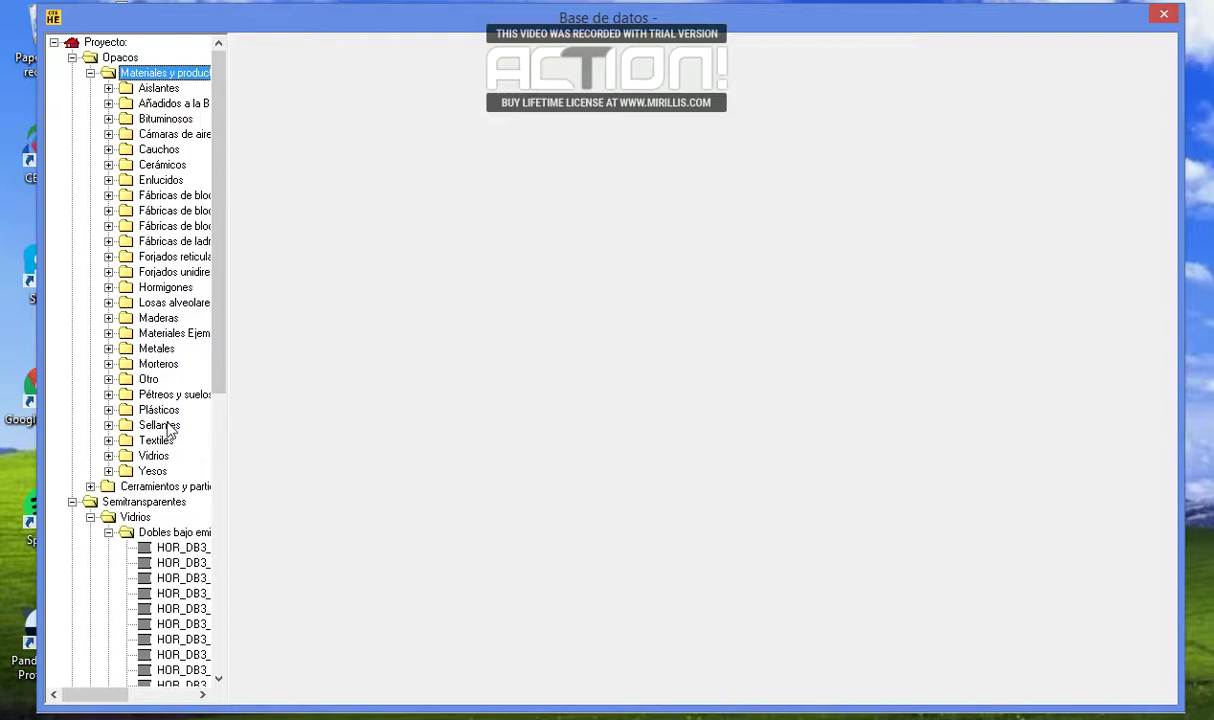
click(160, 453)
double_click(160, 89)
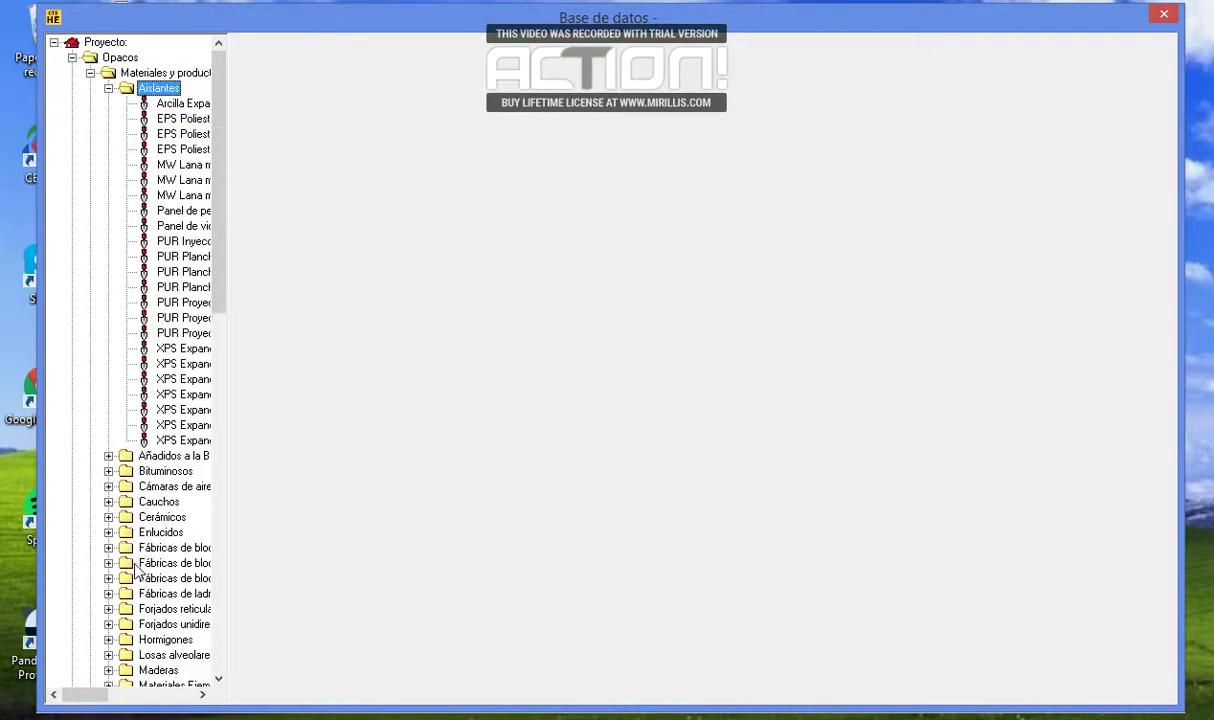
drag(104, 697, 118, 700)
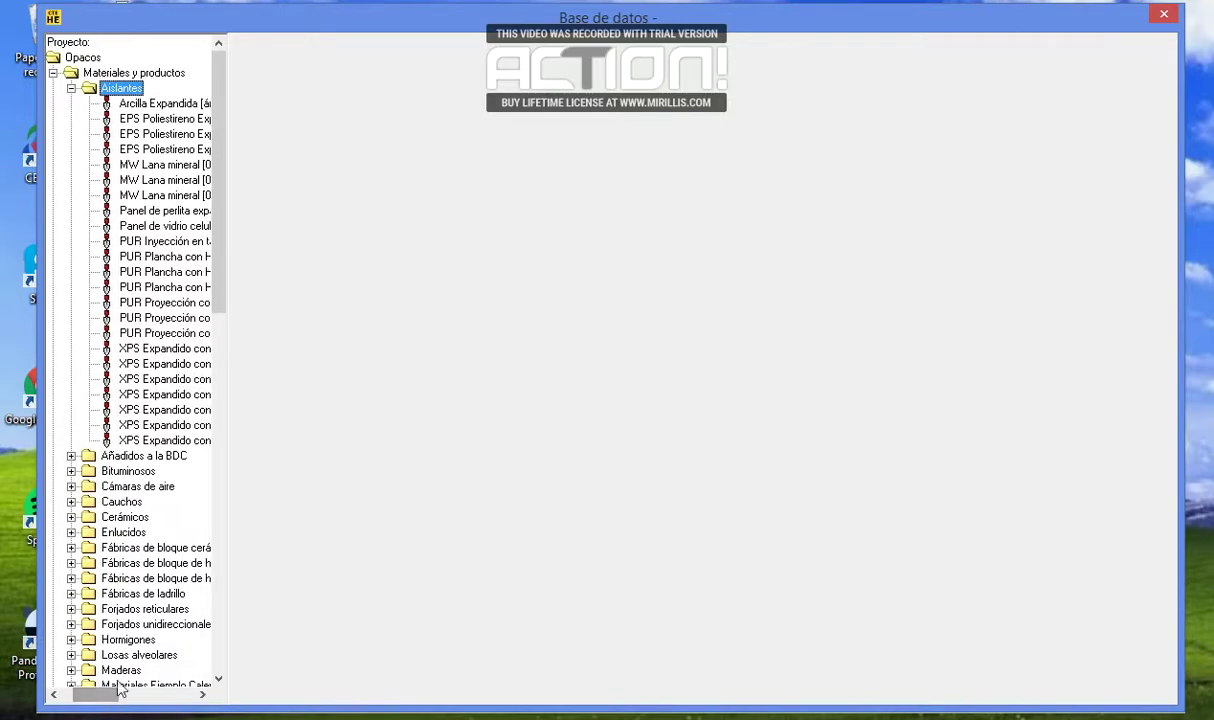
click(160, 104)
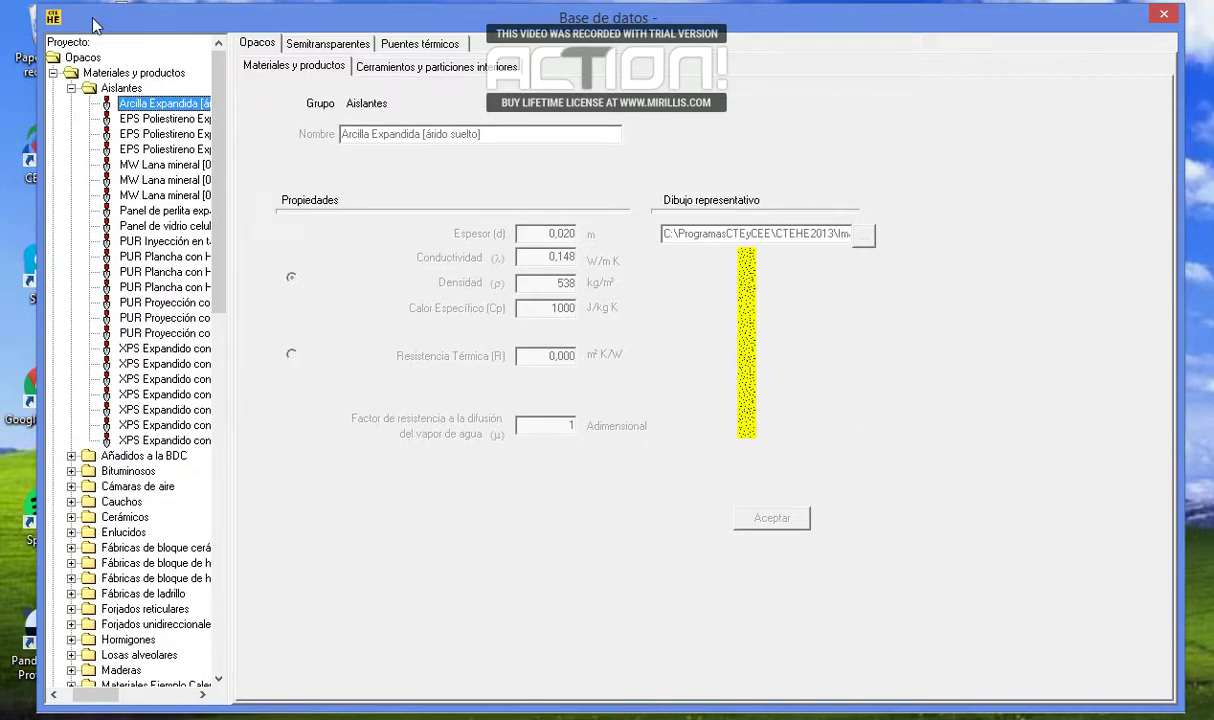
- Open the thermal bridges data, review the available bridge types, and keep Frentes de forjados selected
click(121, 88)
scroll(127, 199, down, 1)
scroll(127, 199, down, 18)
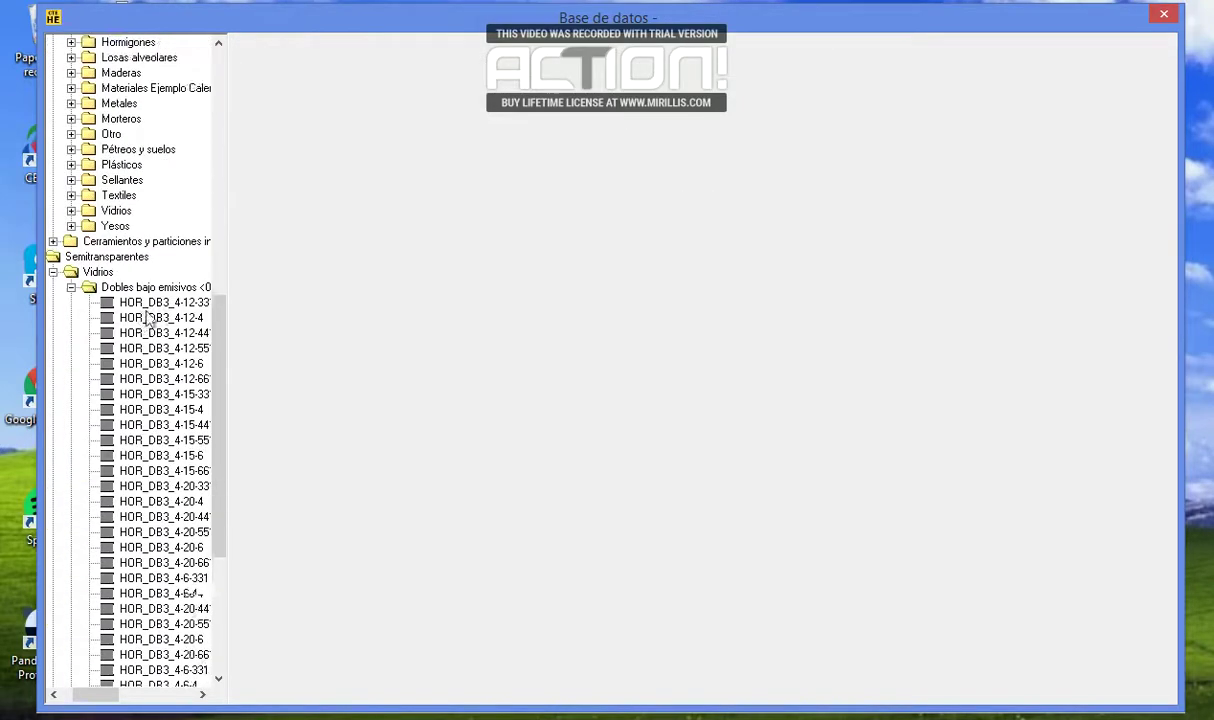
click(110, 671)
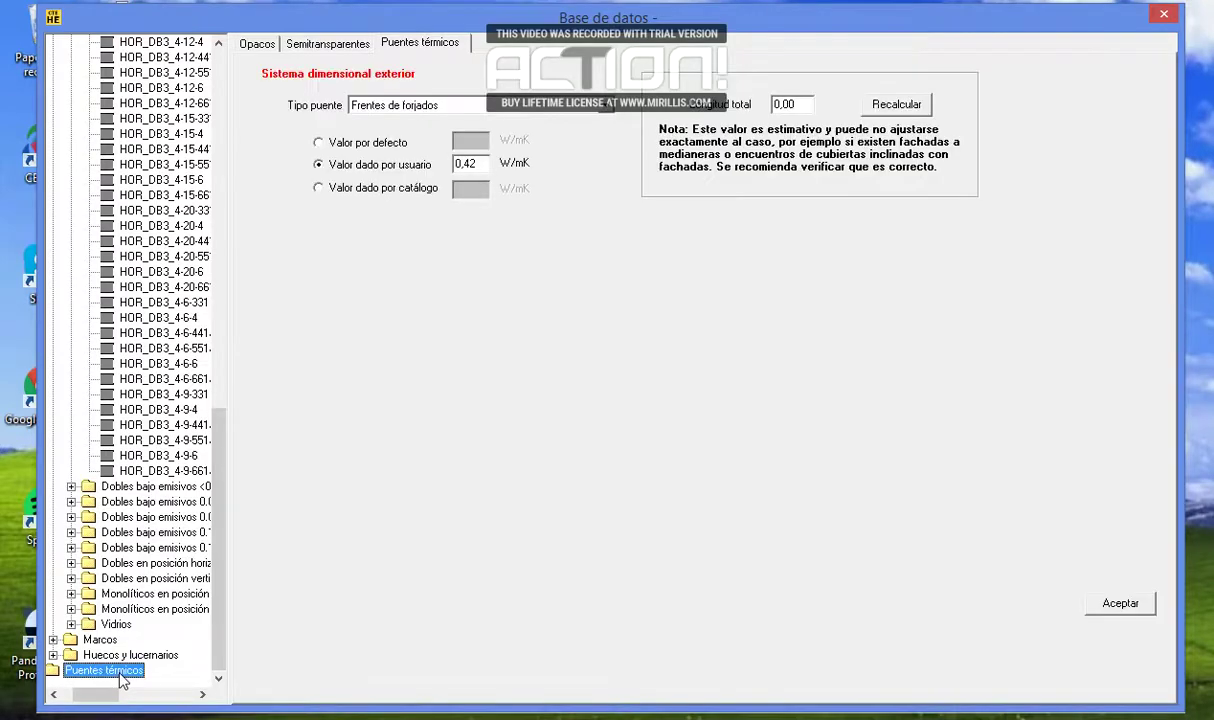
click(603, 108)
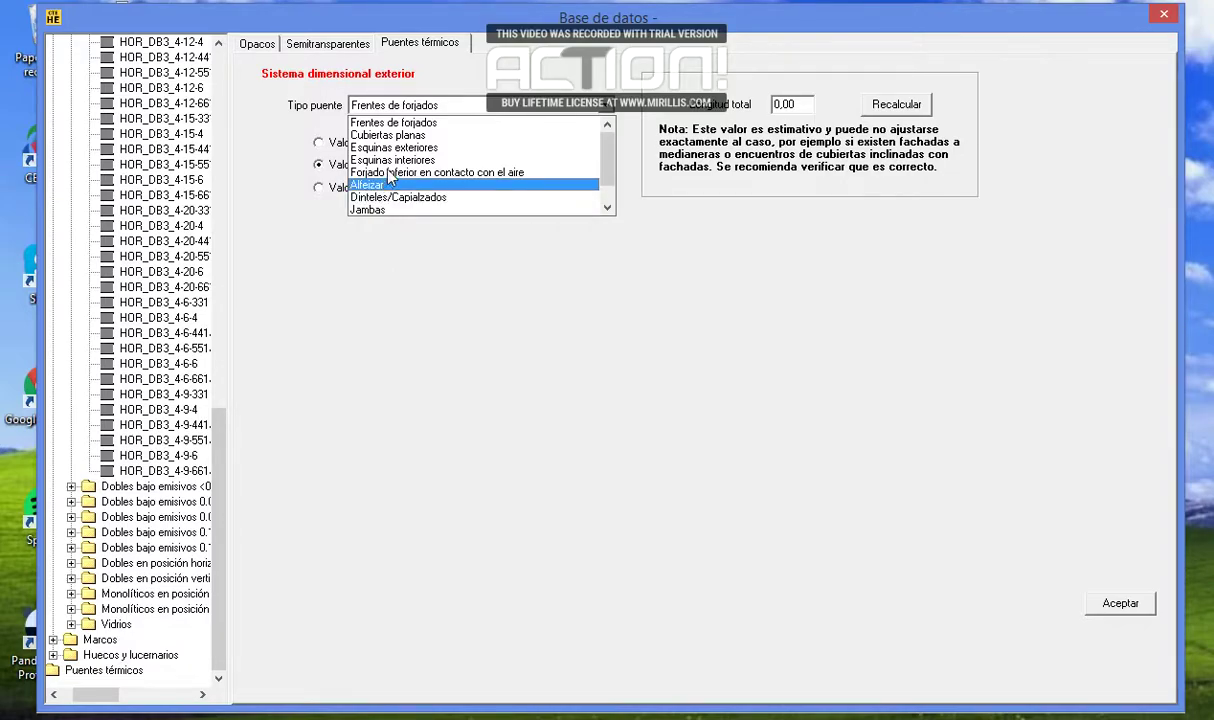
click(420, 124)
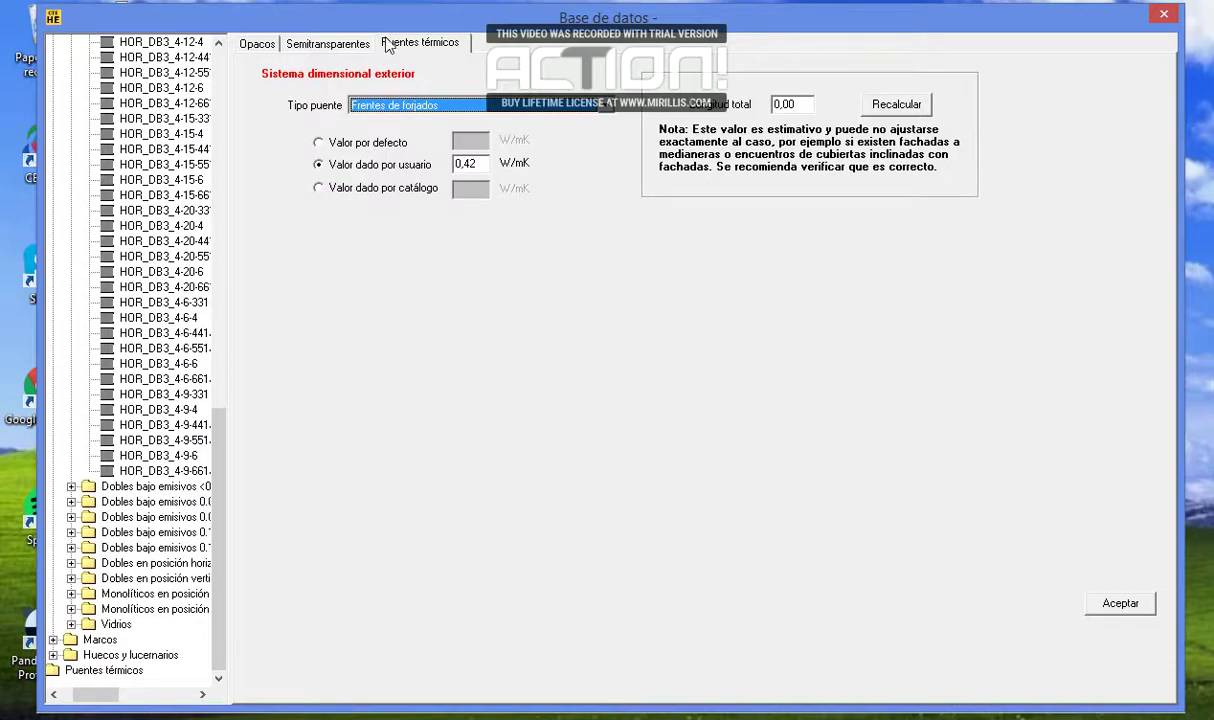
- Review the default, user and catalogue value options for Frentes de forjados, restore Valor dado por usuario, and close the database
click(323, 143)
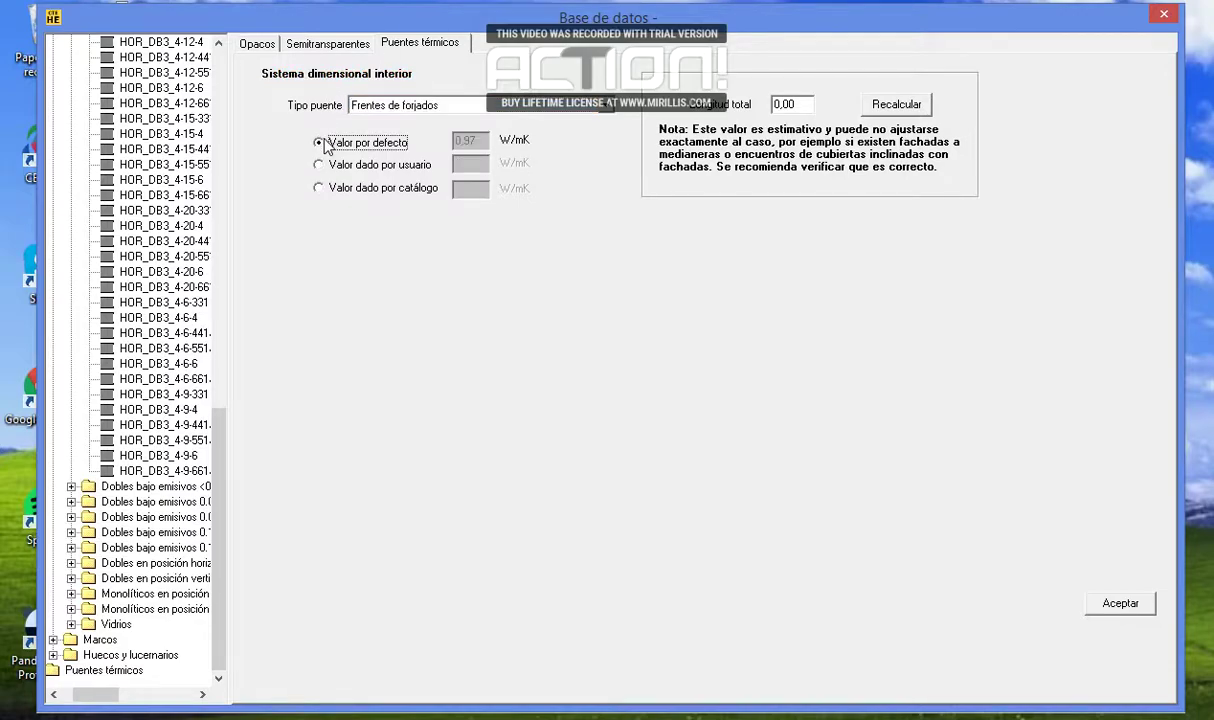
click(372, 168)
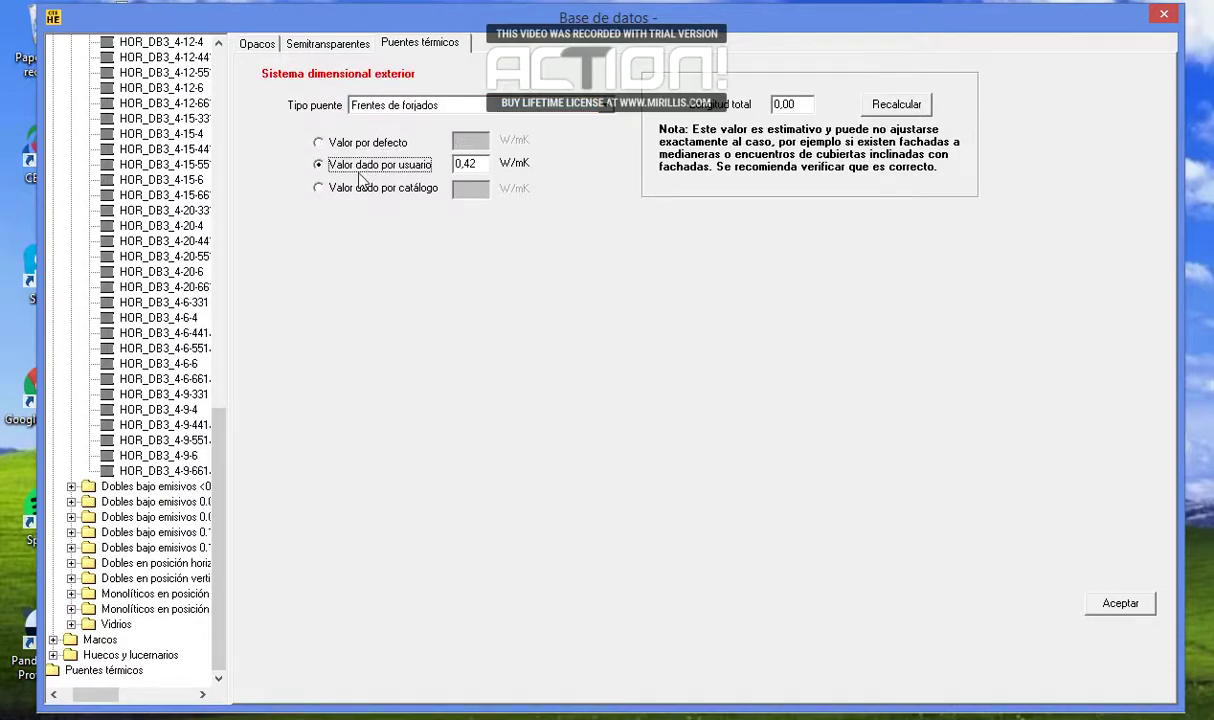
click(362, 194)
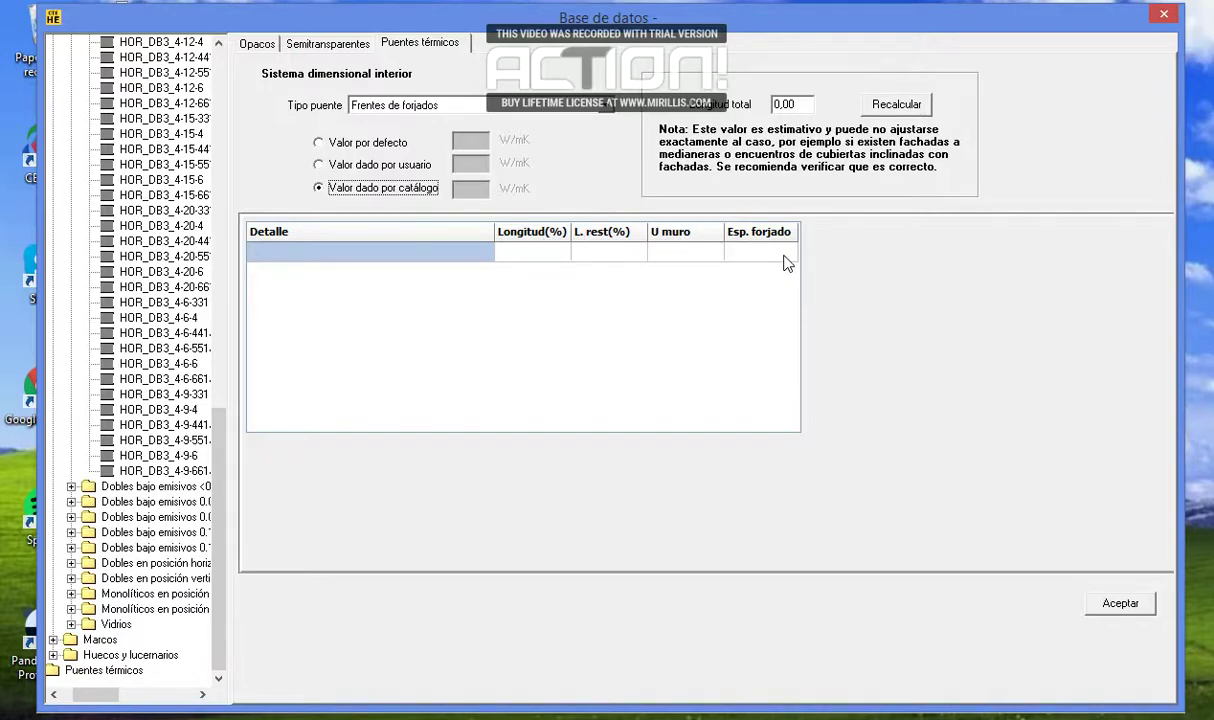
click(340, 165)
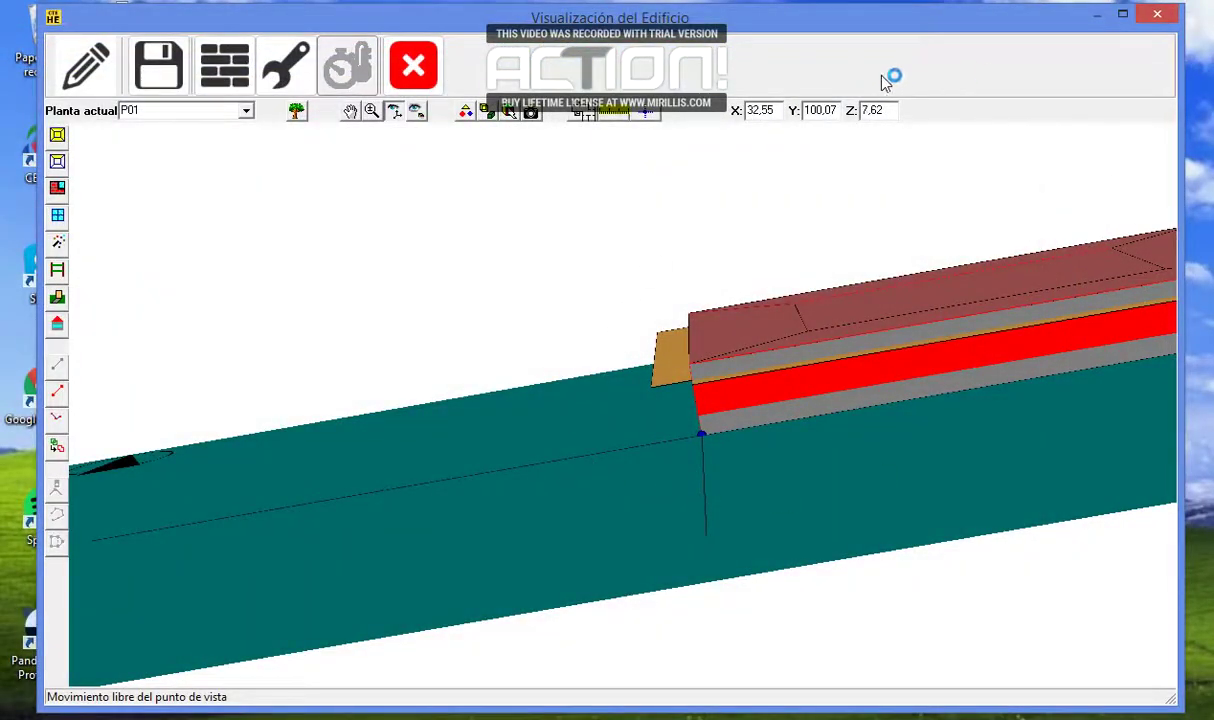
- View the building model from above, and exit the building geometry view to return to the main project window
drag(832, 249, 778, 257)
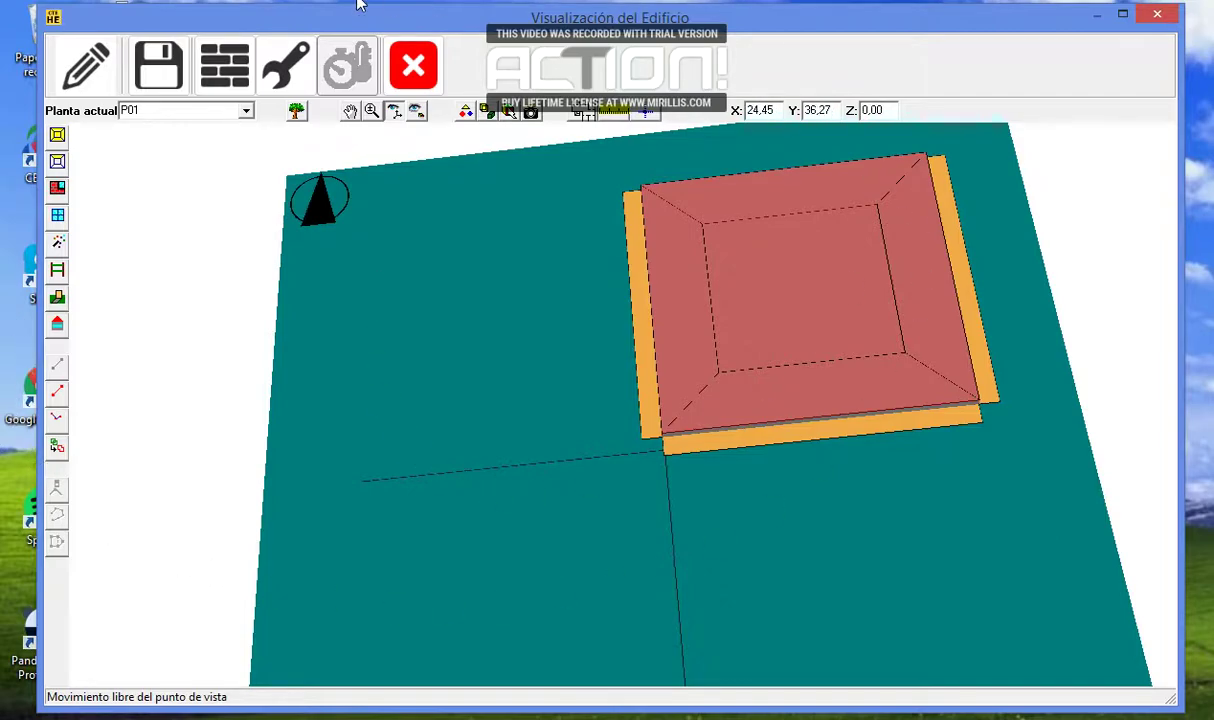
click(415, 67)
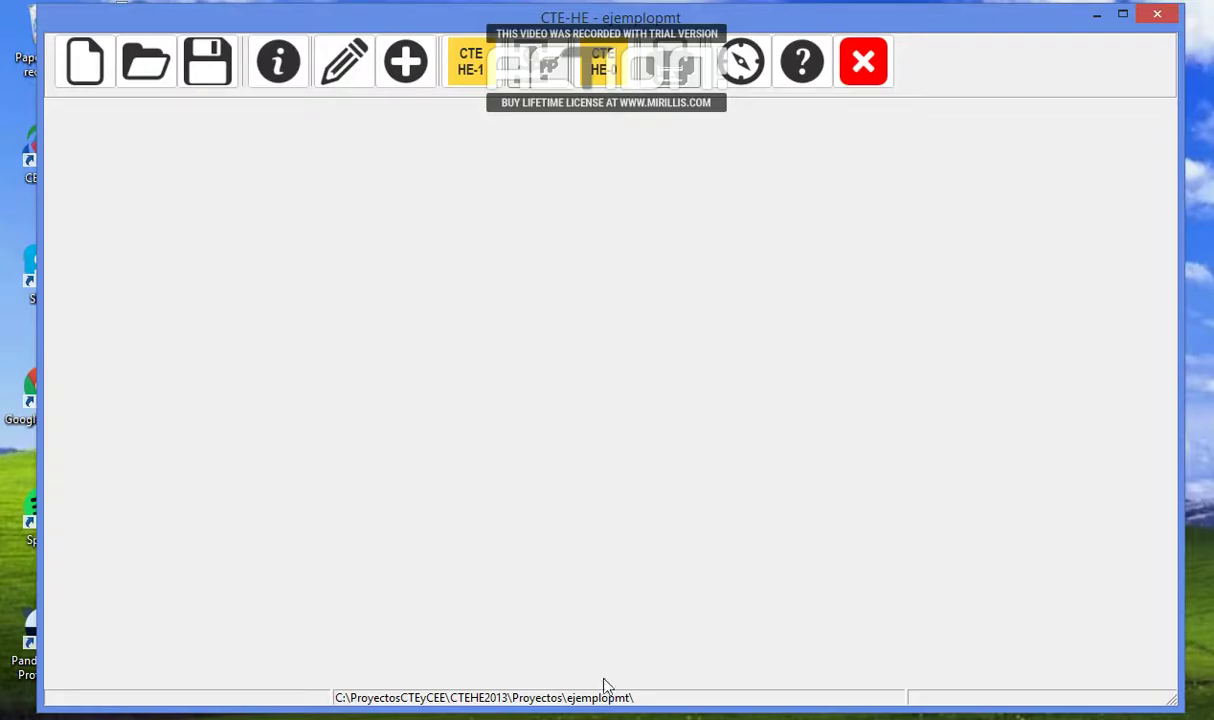